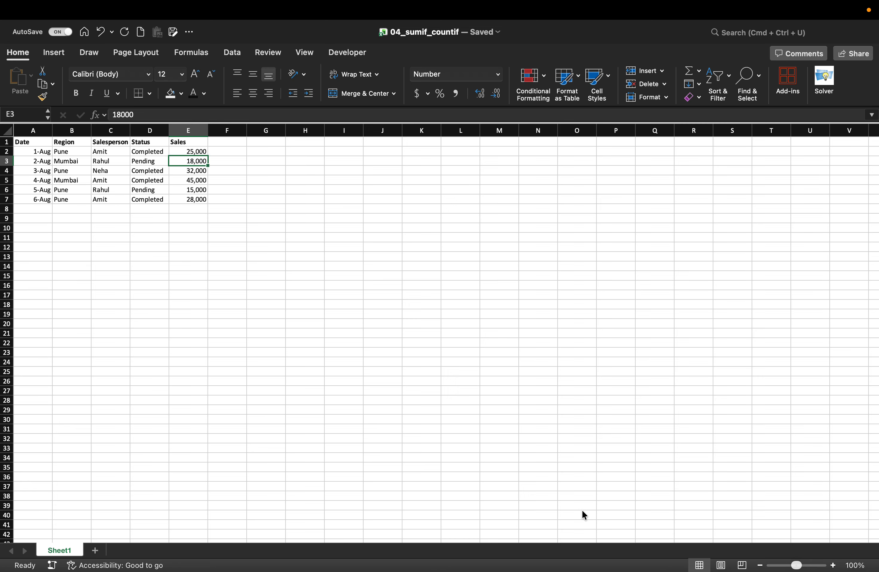
Enter the header Criteria in cell G1, beside the sales table.
{"action": "key", "text": "Right"}
{"action": "key", "text": "Up"}
{"action": "key", "text": "Right"}
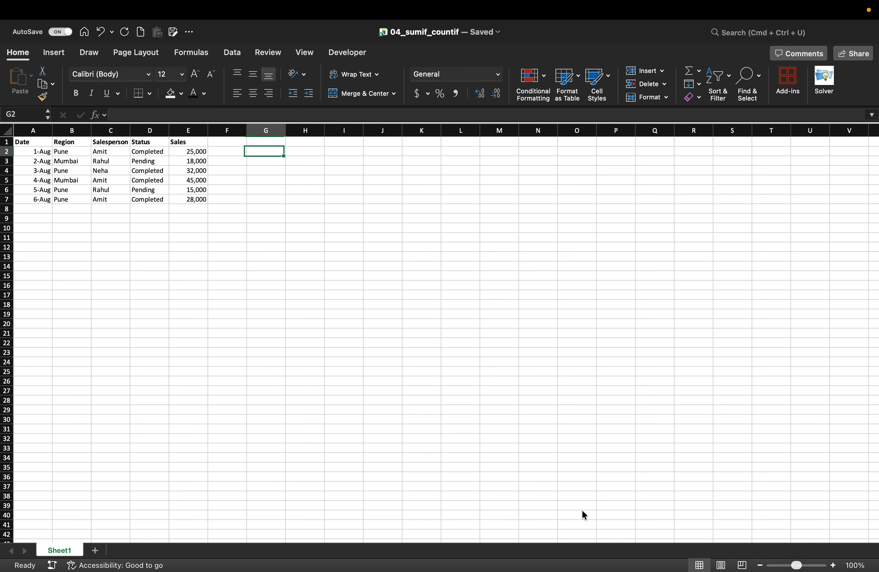
{"action": "key", "text": "Up"}
{"action": "type", "text": "Criteria"}
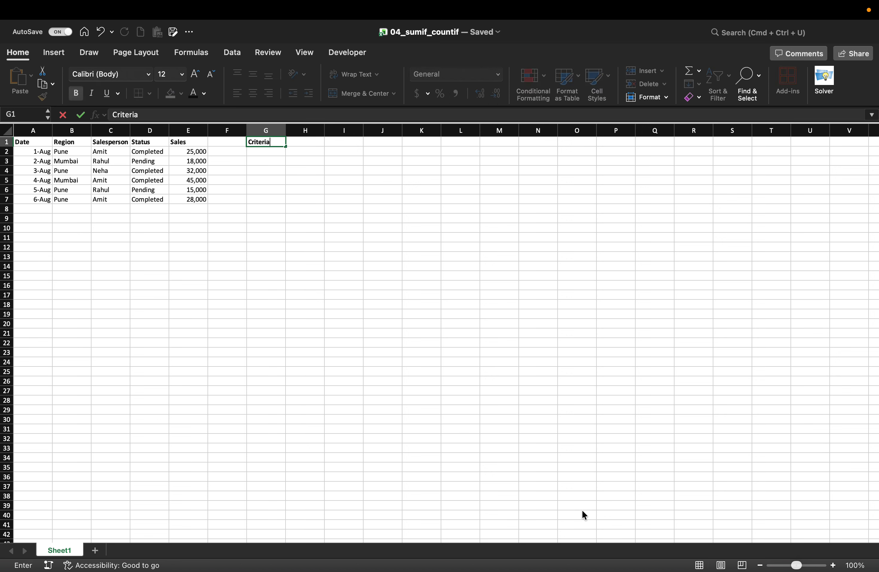
{"action": "key", "text": "Return"}
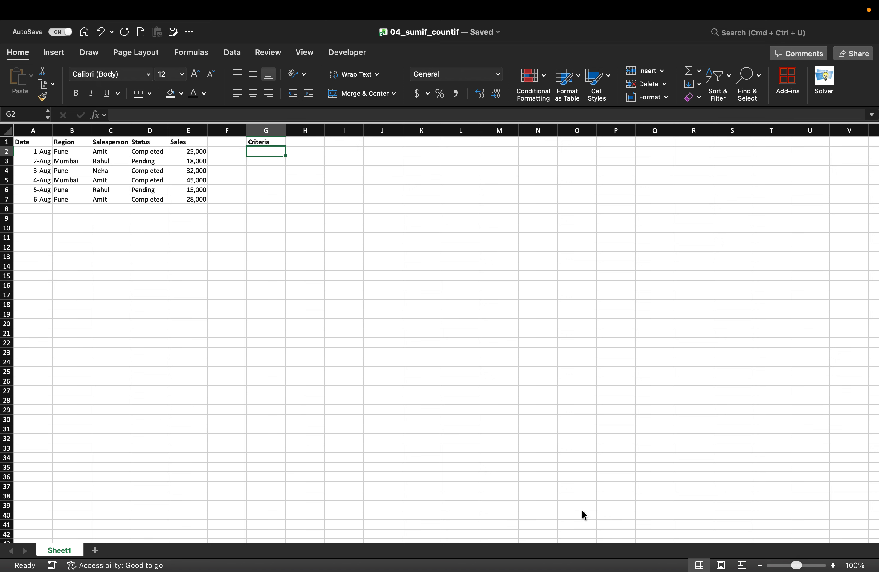
Enter the header Output in cell H1, next to the Criteria header.
{"action": "key", "text": "Up"}
{"action": "key", "text": "Right"}
{"action": "key", "text": "Down"}
{"action": "key", "text": "Left"}
{"action": "key", "text": "Up"}
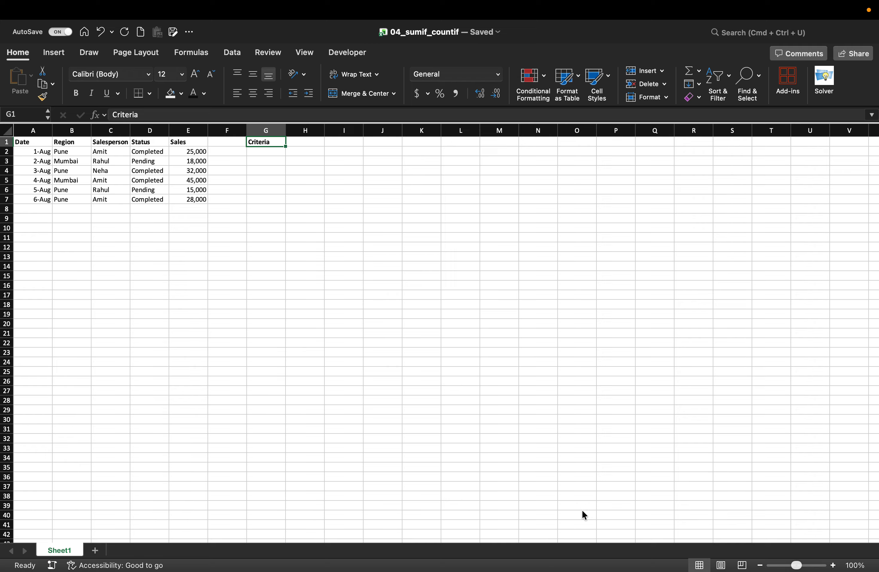
{"action": "key", "text": "Right"}
{"action": "type", "text": "Output"}
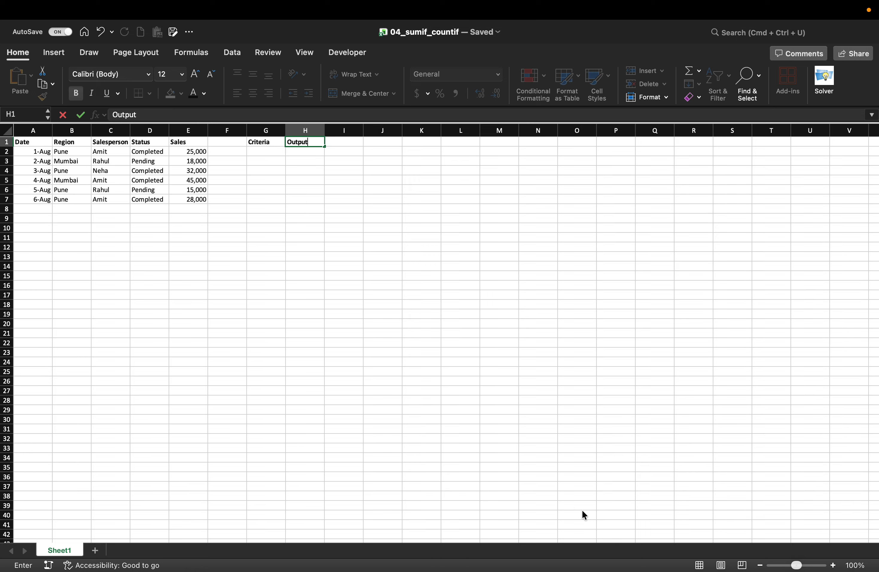
{"action": "key", "text": "Return"}
Start a SUMIF formula in H2 under Output and set its range argument to the Region cells B2:B7.
{"action": "key", "text": "Down"}
{"action": "key", "text": "Left"}
{"action": "key", "text": "Up"}
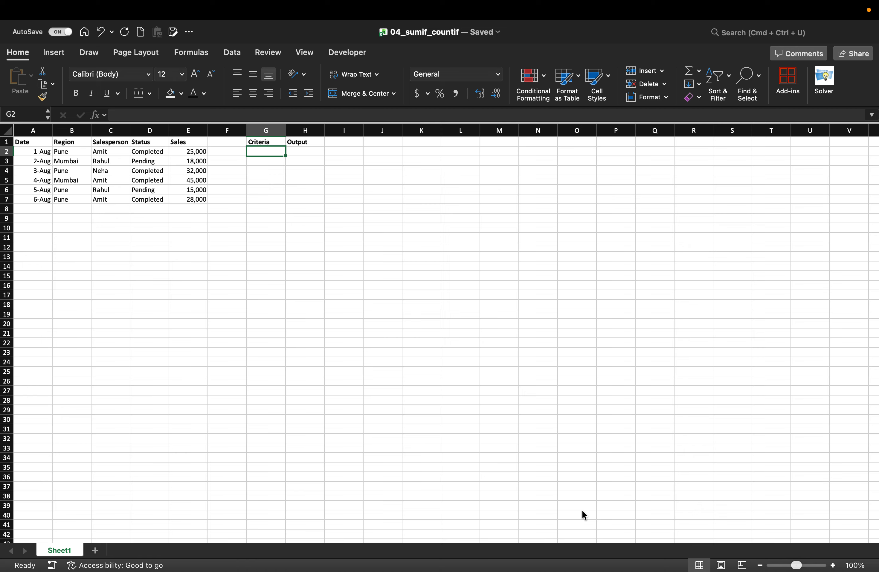
{"action": "key", "text": "Right"}
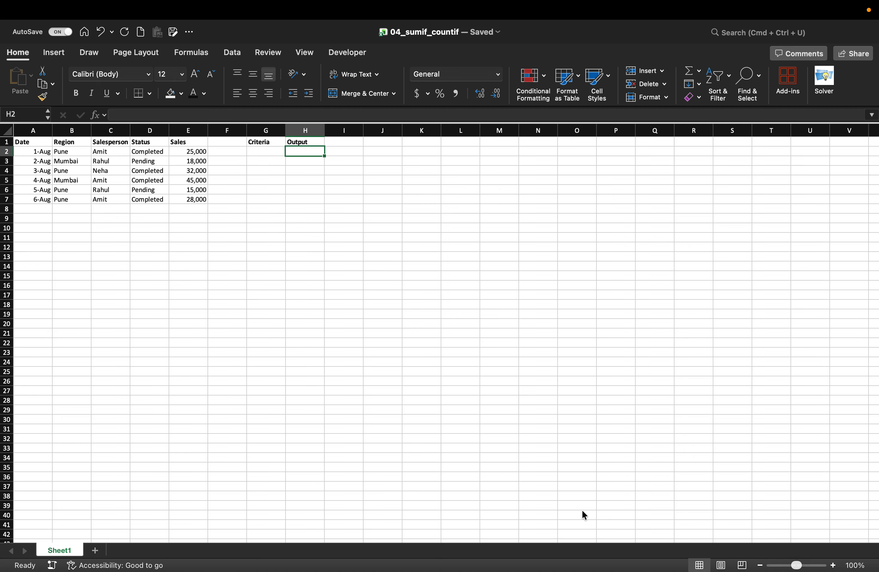
{"action": "type", "text": "=sum"}
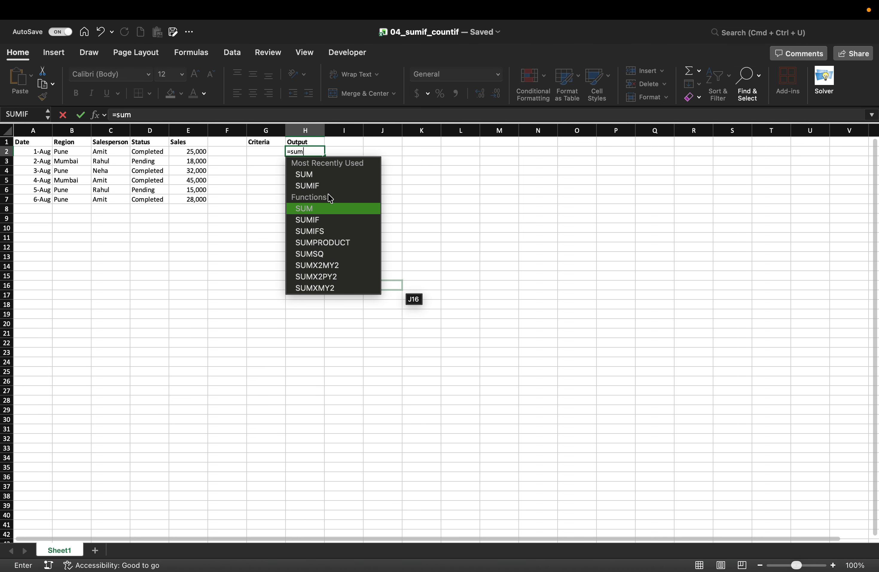
{"action": "double_click", "coordinate": [314, 188]}
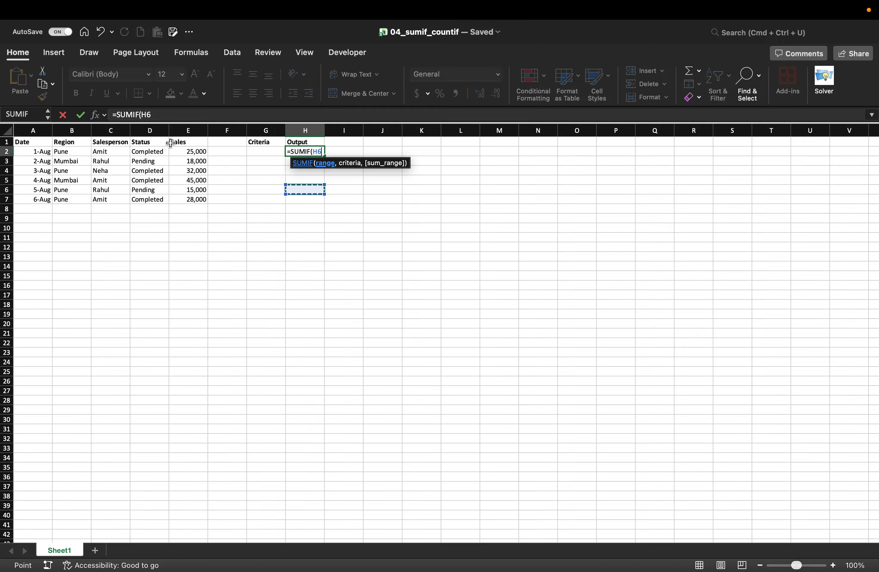
{"action": "left_click", "coordinate": [97, 115]}
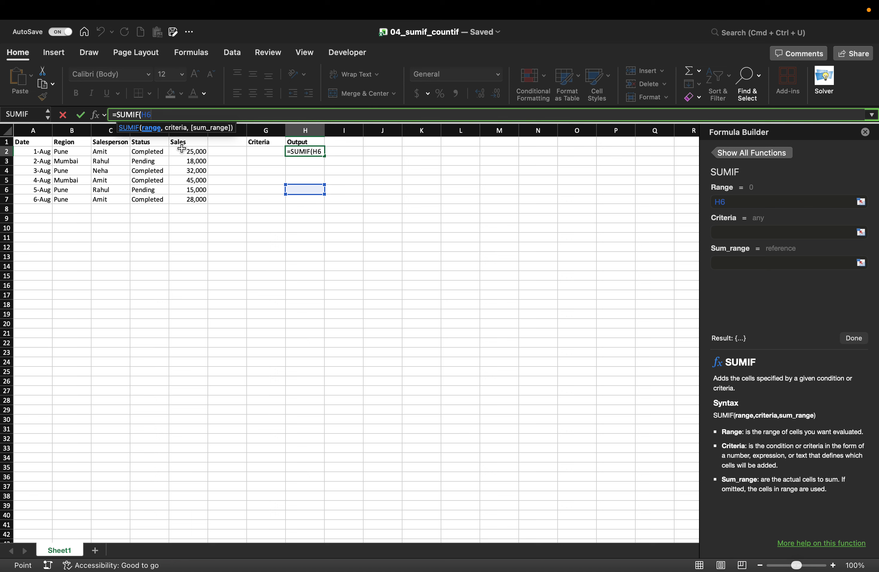
{"action": "left_click_drag", "start_coordinate": [71, 150], "coordinate": [69, 200]}
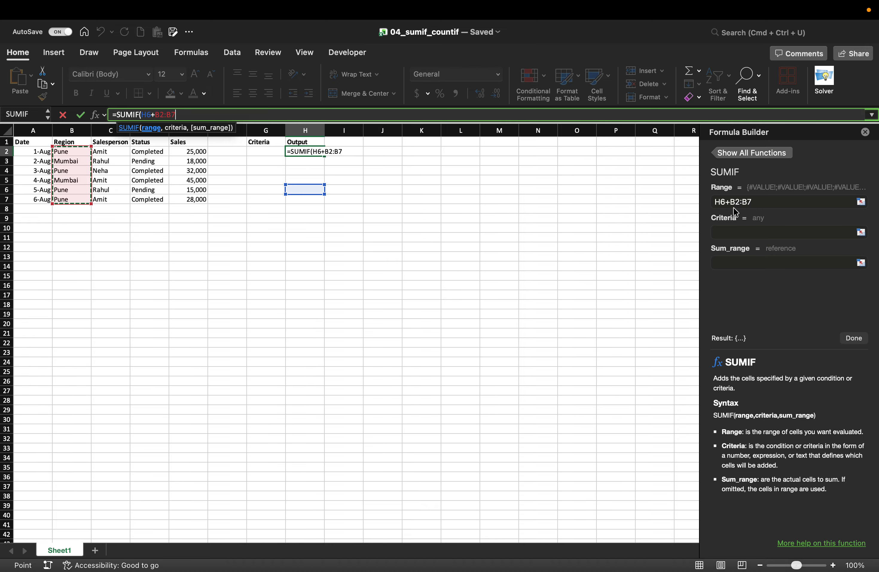
{"action": "left_click_drag", "start_coordinate": [730, 202], "coordinate": [713, 203]}
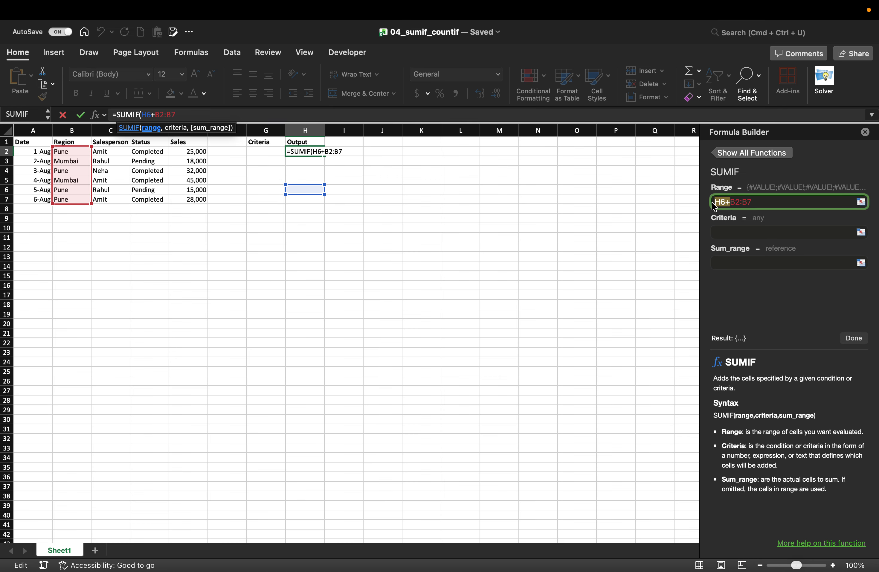
{"action": "key", "text": "BackSpace"}
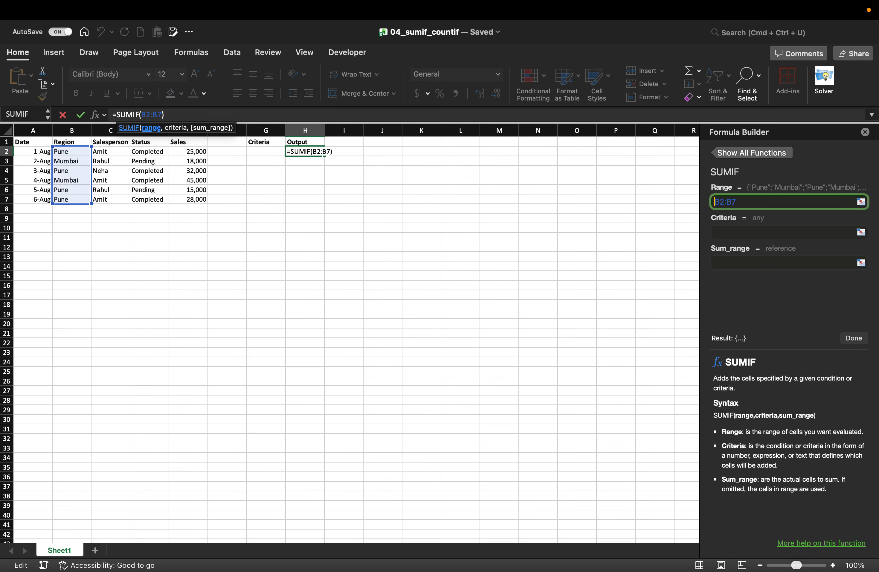
Complete the SUMIF formula with G2 as the criteria and the Sales cells E2:E7 as the sum range.
{"action": "left_click", "coordinate": [758, 238]}
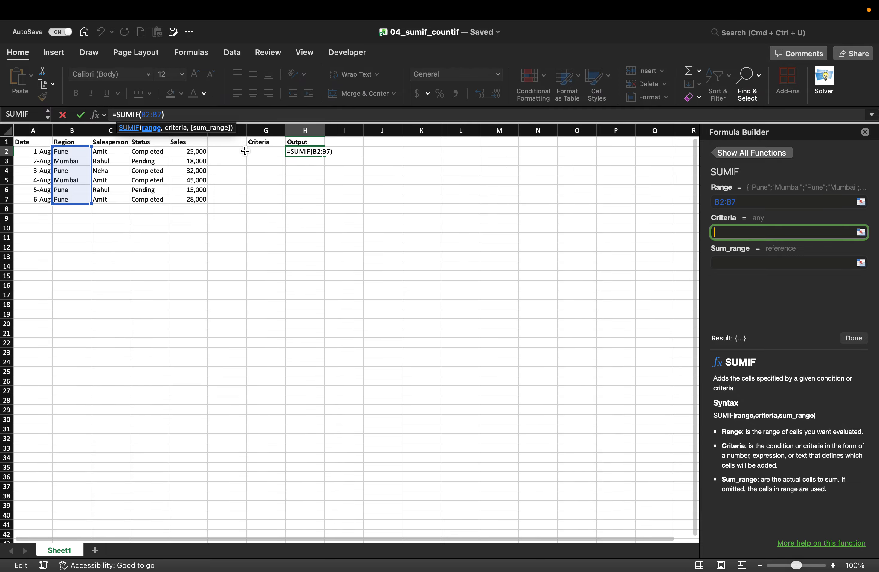
{"action": "left_click", "coordinate": [261, 150]}
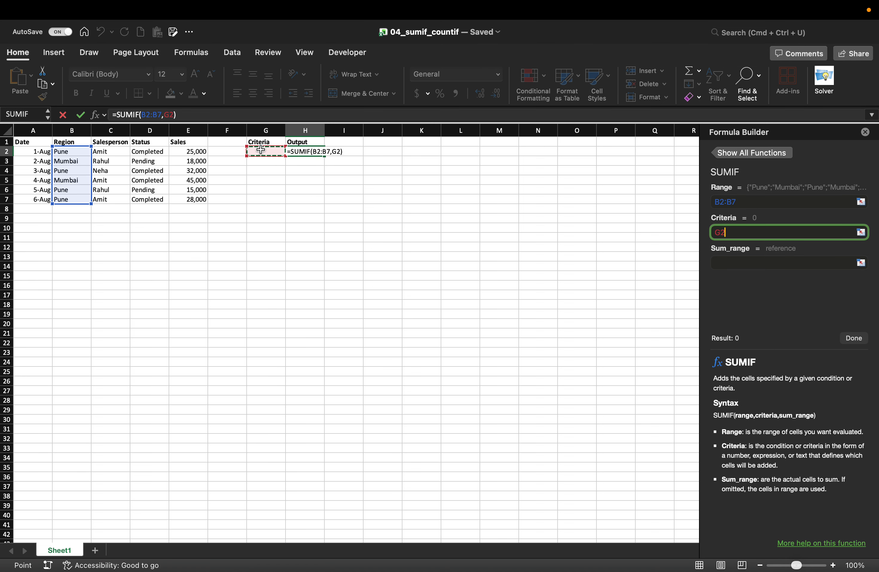
{"action": "left_click", "coordinate": [746, 261]}
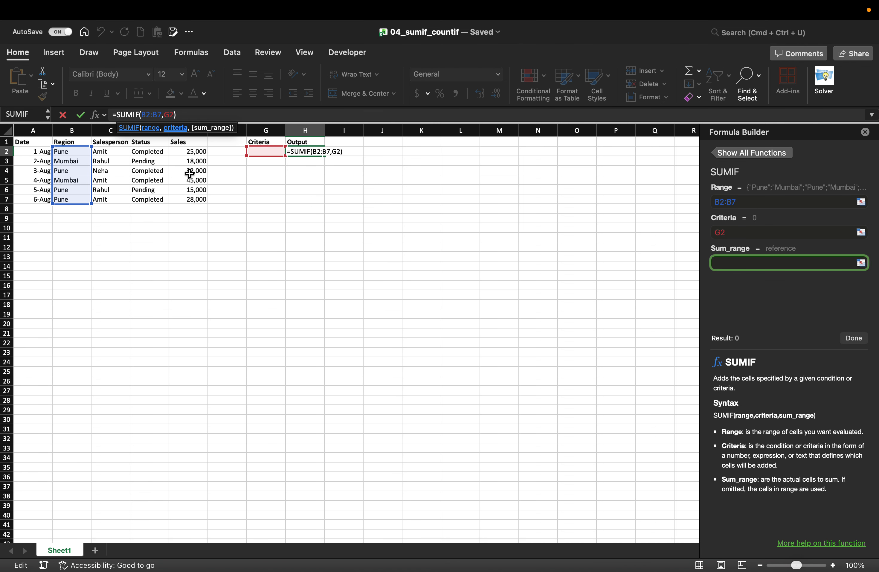
{"action": "left_click_drag", "start_coordinate": [189, 153], "coordinate": [192, 197]}
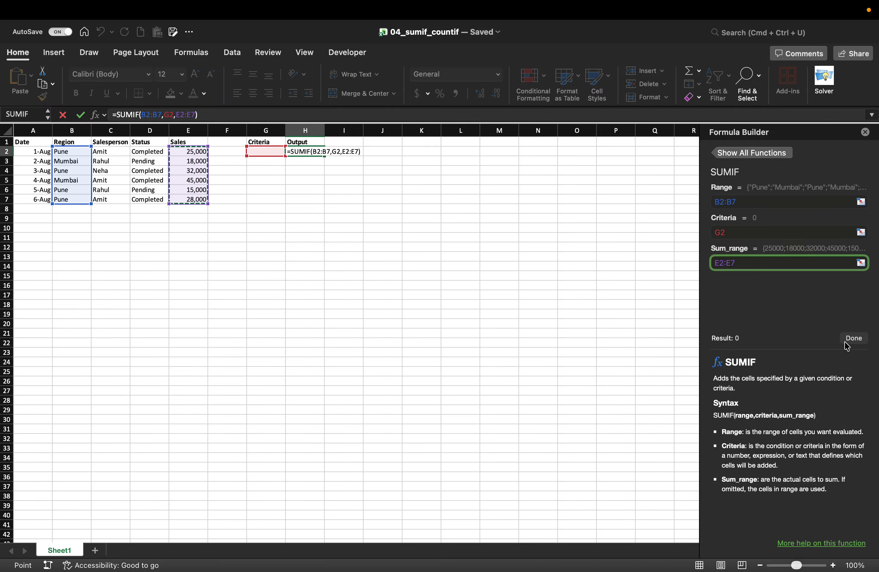
{"action": "left_click", "coordinate": [854, 338]}
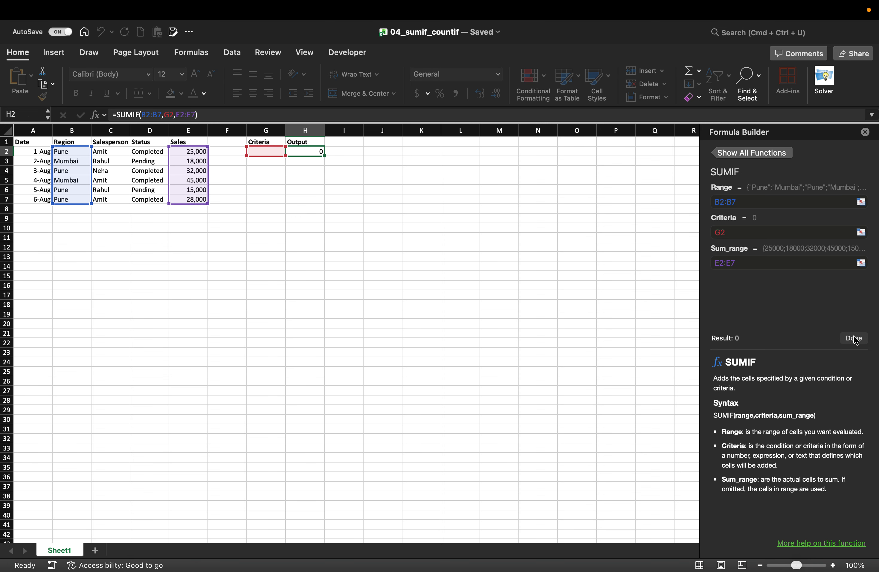
Test the SUMIF formula by entering Pune and then Mumbai as the region criterion in G2.
{"action": "left_click", "coordinate": [273, 152]}
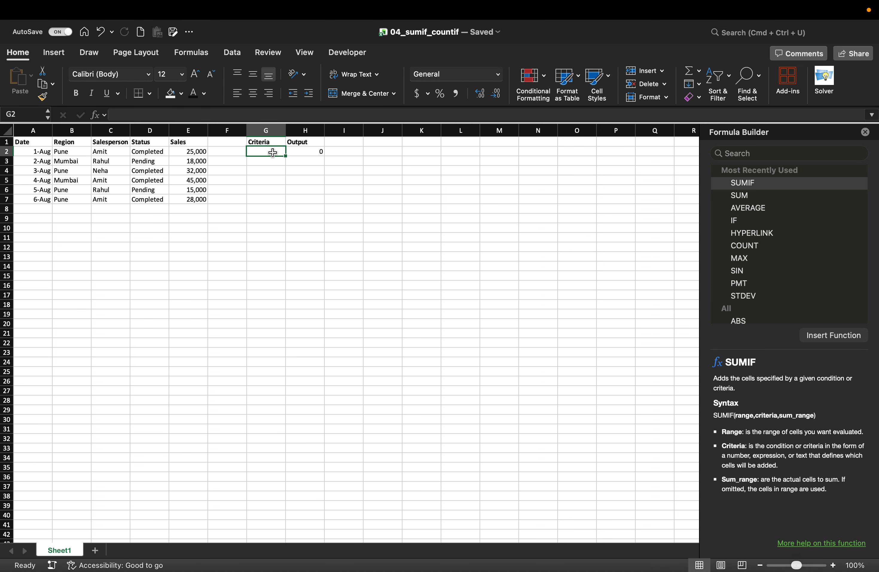
{"action": "type", "text": "Pune"}
{"action": "key", "text": "Return"}
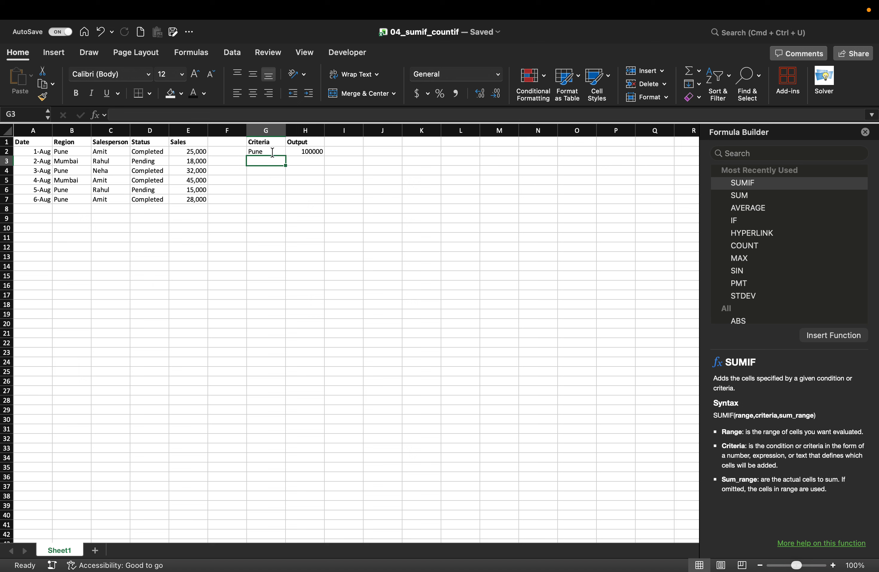
{"action": "left_click", "coordinate": [272, 152]}
{"action": "type", "text": "Mumbai"}
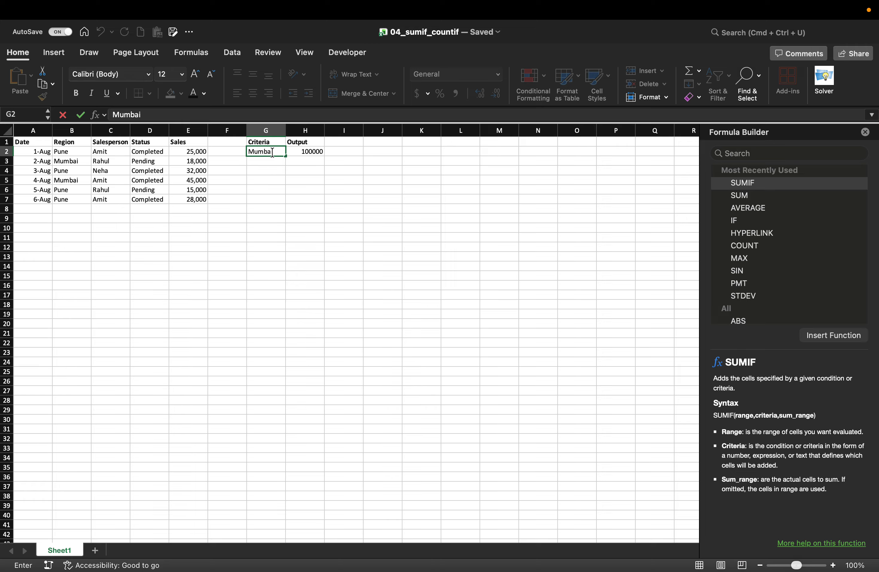
{"action": "key", "text": "Return"}
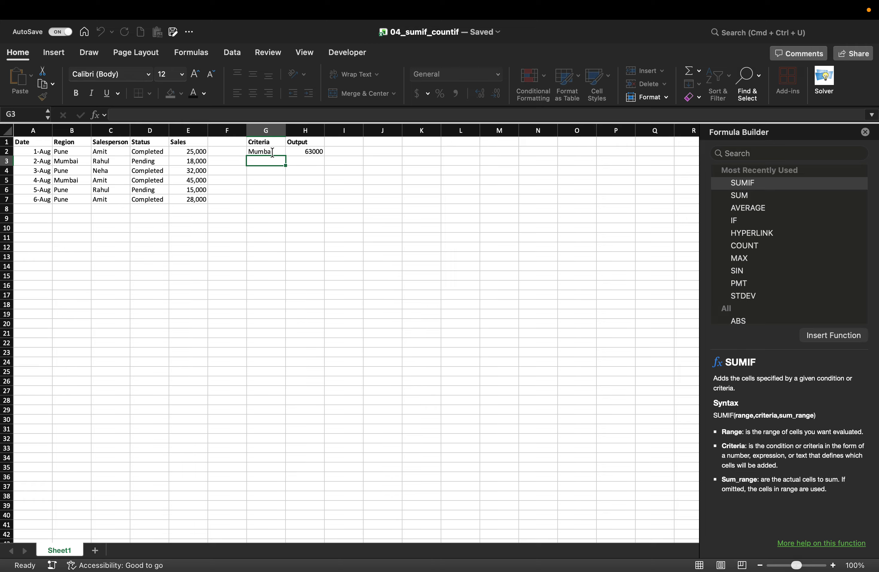
Replace the region criterion in G2 with Jaipur, a region missing from the table.
{"action": "left_click", "coordinate": [273, 152]}
{"action": "type", "text": "Jaipur"}
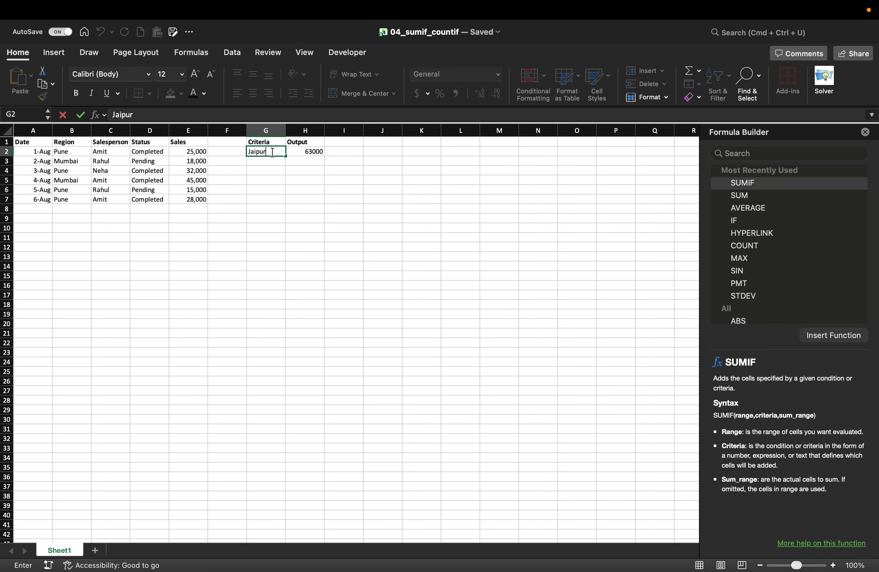
{"action": "key", "text": "Return"}
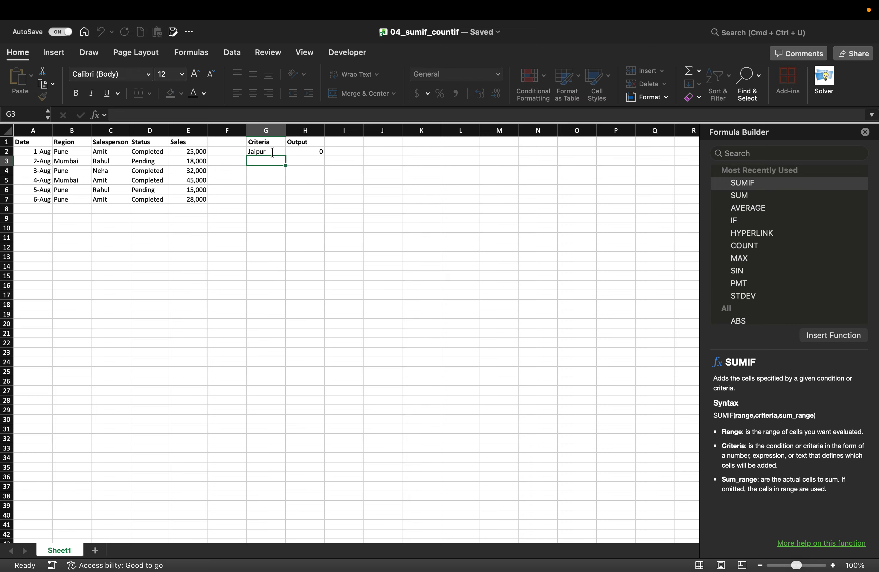
Try to build a SUMIF formula in H3 with the Salesperson cells C2:C7 as its range, and clear the faulty entry.
{"action": "left_click", "coordinate": [272, 152]}
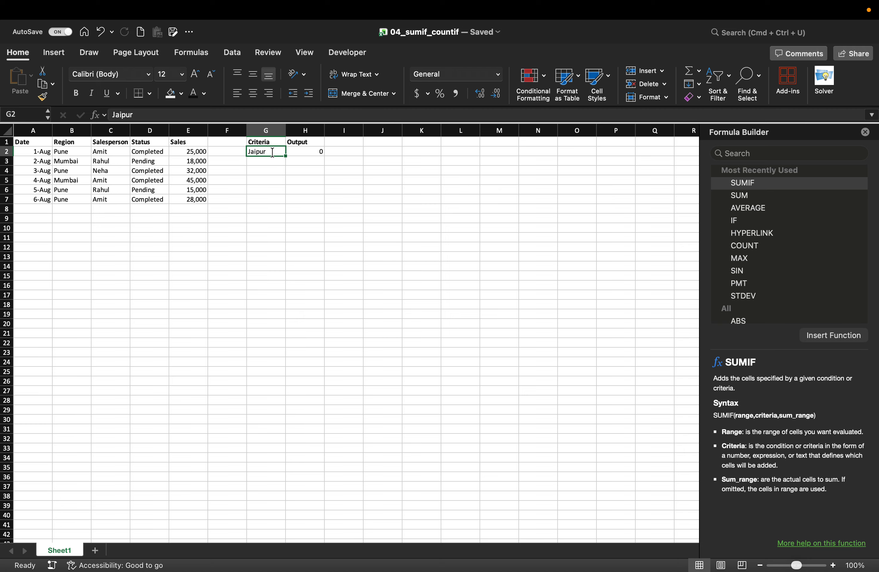
{"action": "key", "text": "Down"}
{"action": "key", "text": "Up"}
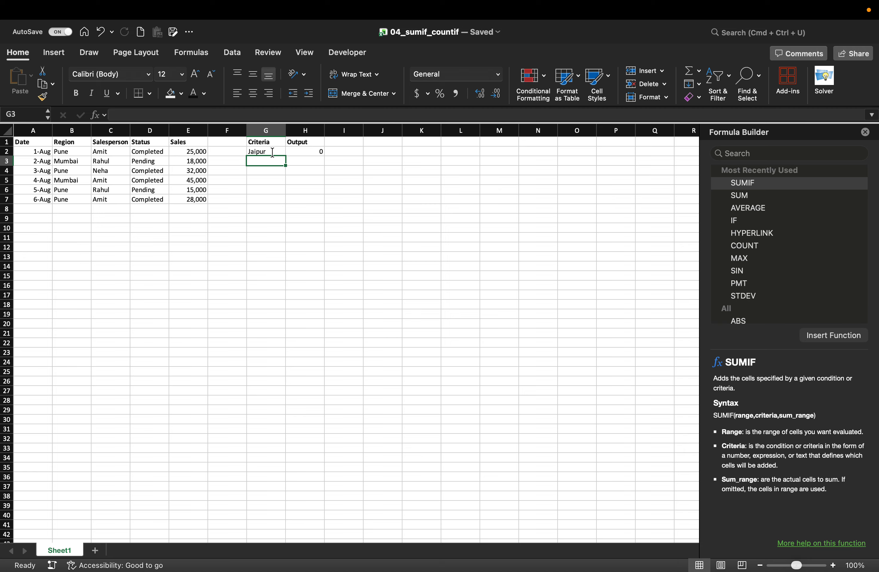
{"action": "key", "text": "Down"}
{"action": "key", "text": "Right"}
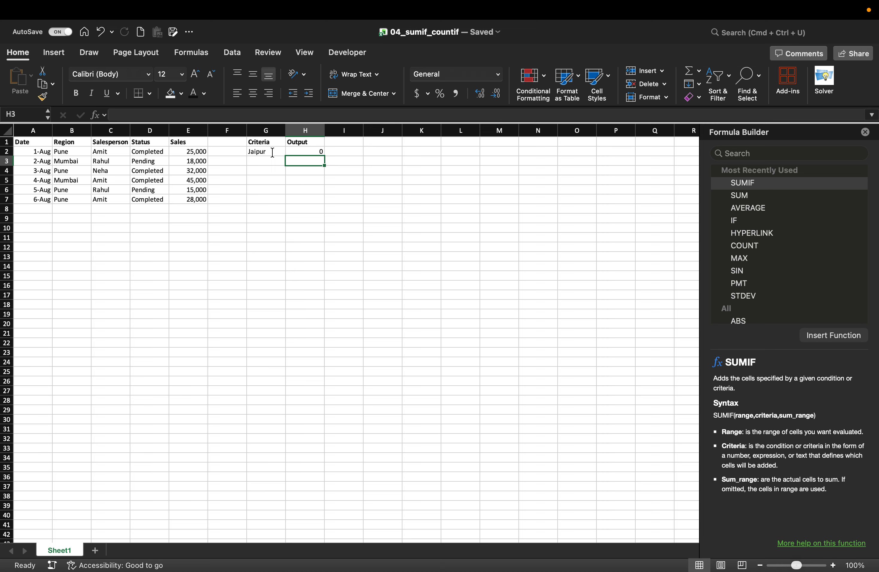
{"action": "type", "text": "="}
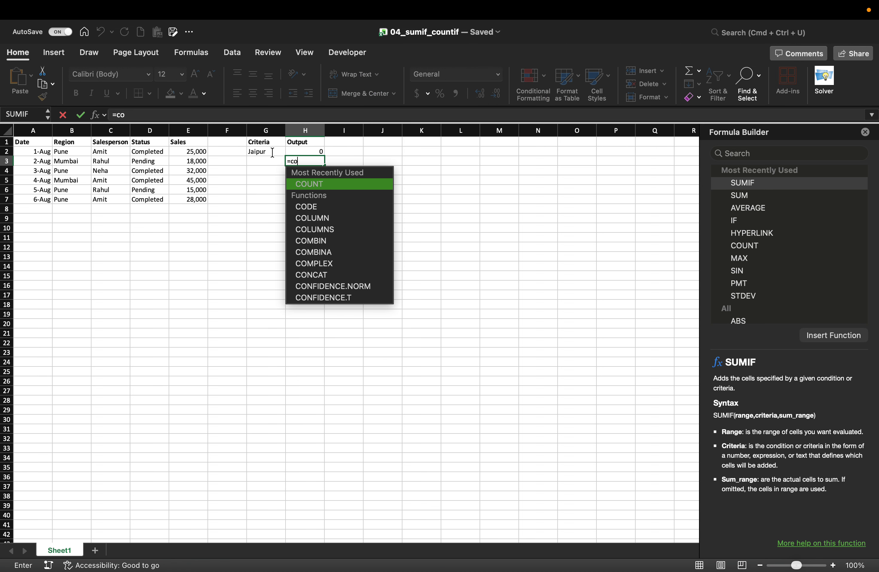
{"action": "type", "text": "sum"}
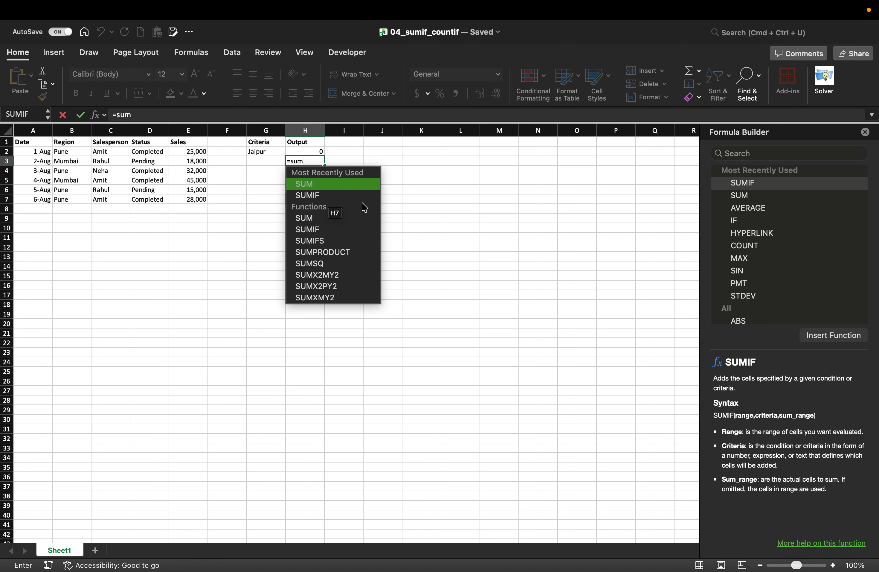
{"action": "double_click", "coordinate": [324, 195]}
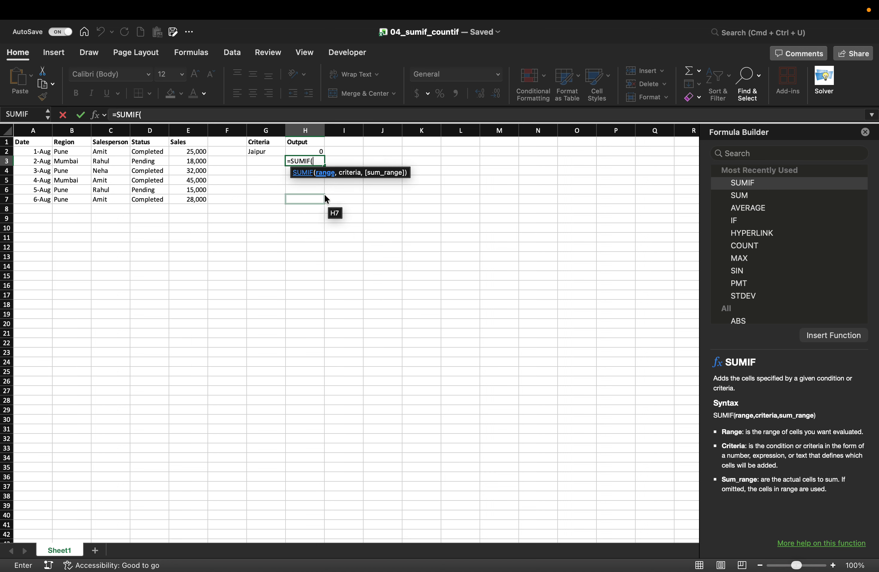
{"action": "left_click", "coordinate": [97, 115]}
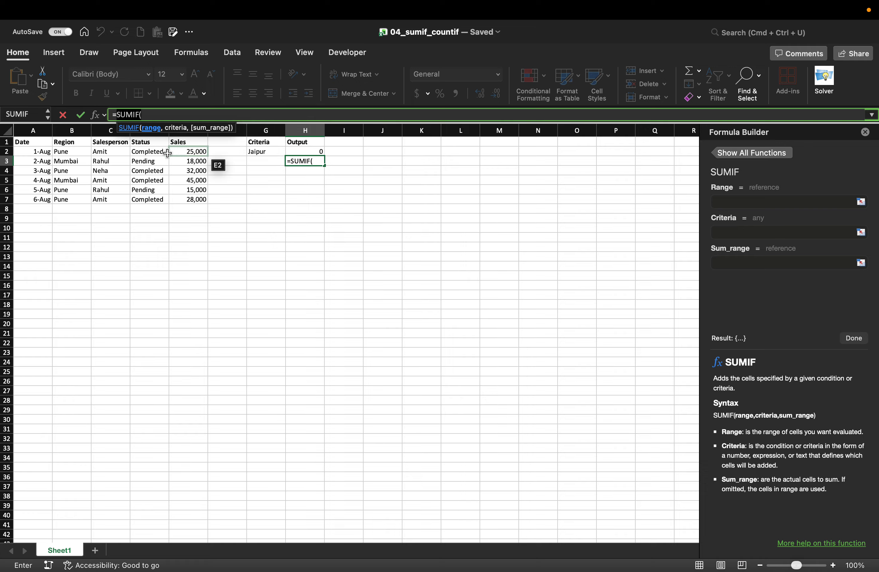
{"action": "left_click_drag", "start_coordinate": [114, 151], "coordinate": [113, 196]}
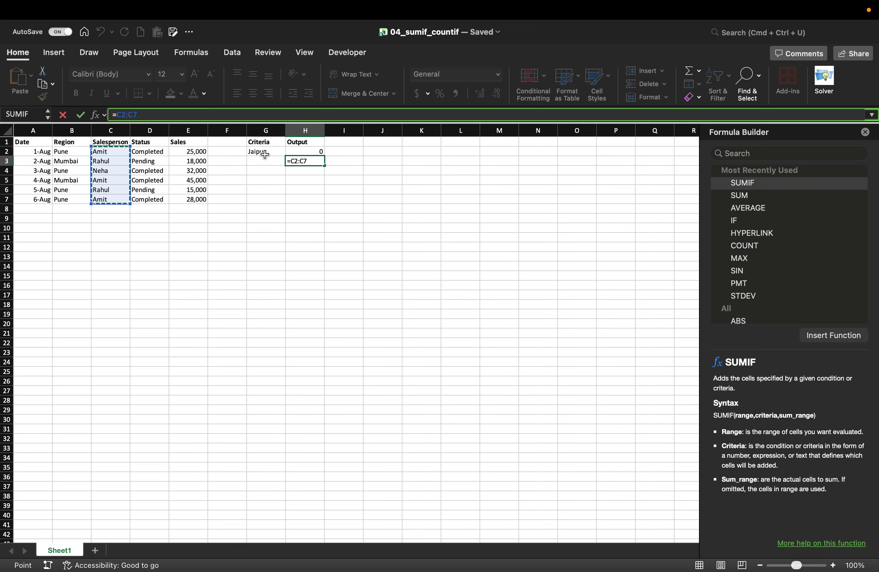
{"action": "key", "text": "BackSpace"}
{"action": "key", "text": "BackSpace"}
{"action": "key", "text": "BackSpace"}
{"action": "key", "text": "BackSpace"}
{"action": "key", "text": "BackSpace"}
Start a SUMIF formula in H3 with the Salesperson cells C2:C7 as its range.
{"action": "type", "text": "s"}
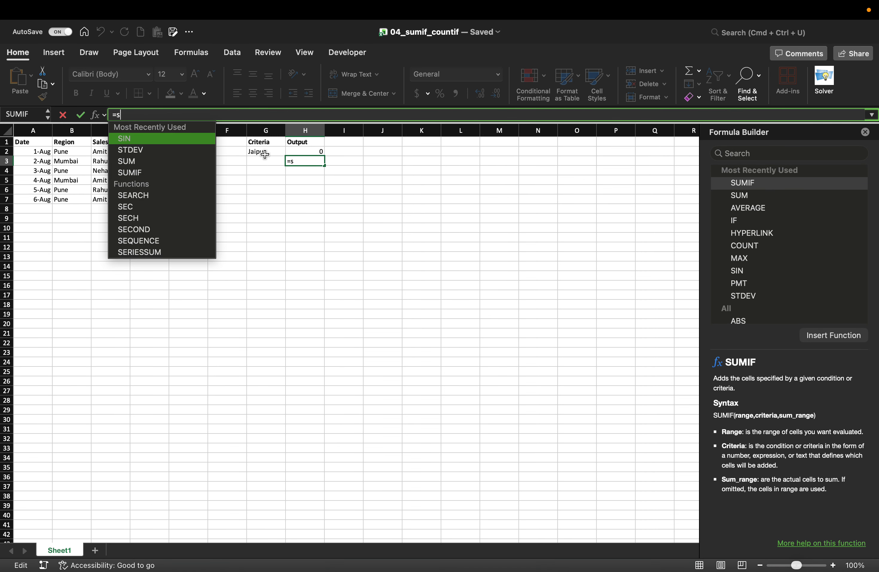
{"action": "type", "text": "umif"}
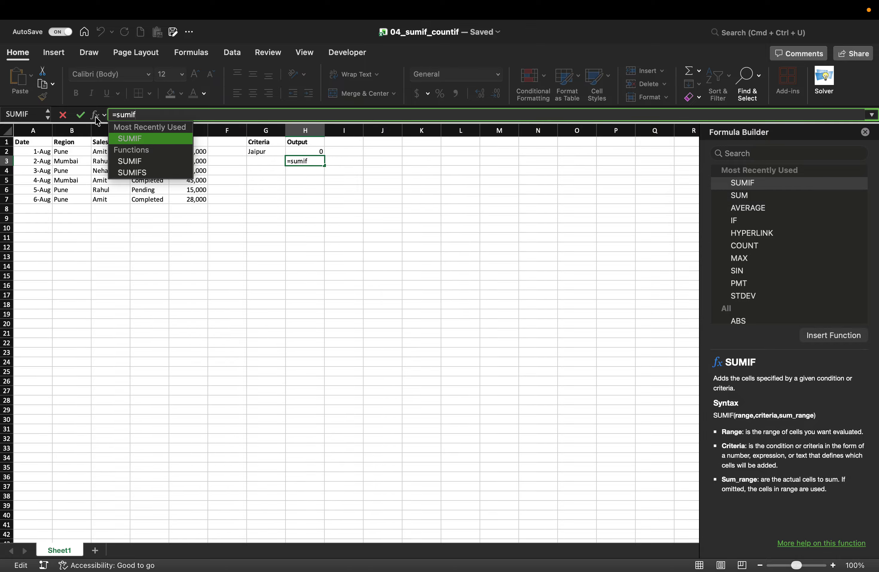
{"action": "double_click", "coordinate": [154, 140]}
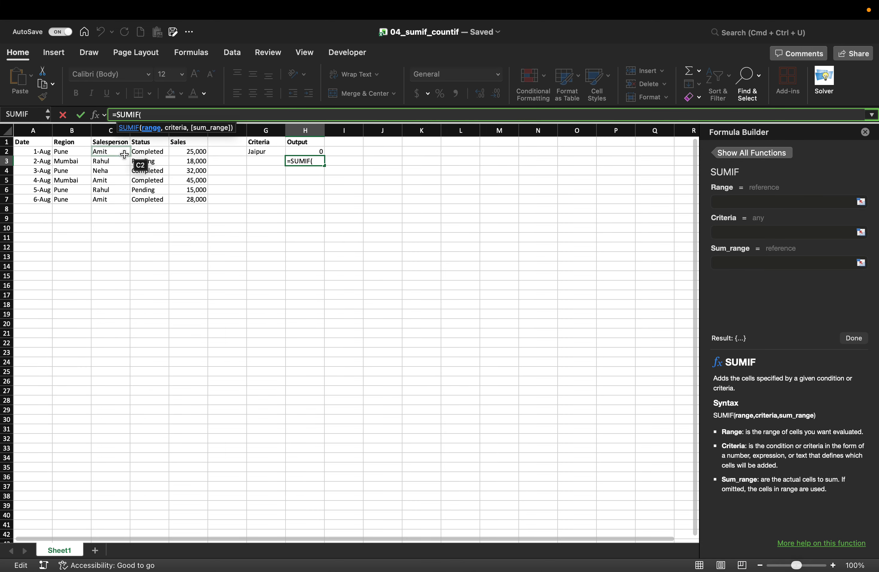
{"action": "left_click_drag", "start_coordinate": [120, 152], "coordinate": [118, 202]}
Complete the H3 SUMIF formula with G3 as the criteria and the Sales cells E2:E7 as the sum range.
{"action": "left_click", "coordinate": [744, 231]}
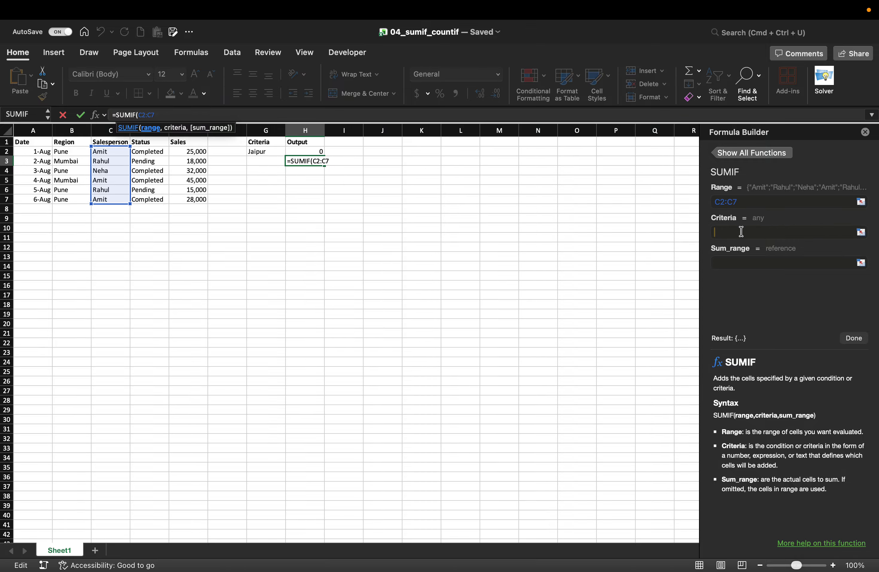
{"action": "left_click", "coordinate": [272, 163]}
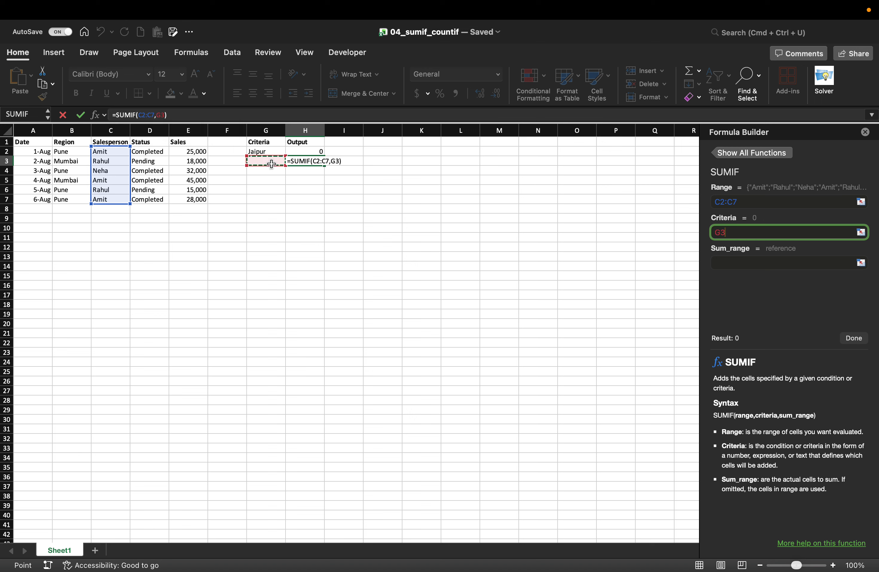
{"action": "left_click", "coordinate": [727, 261]}
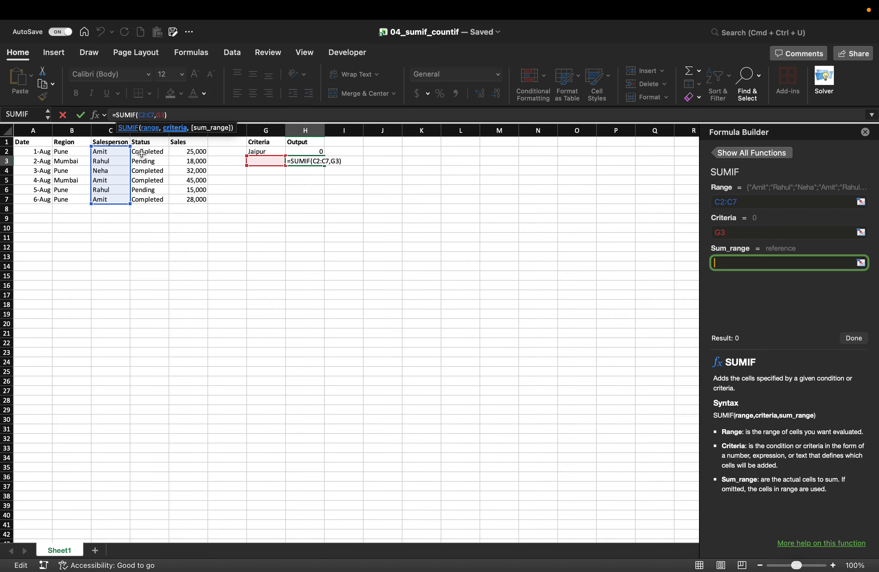
{"action": "left_click_drag", "start_coordinate": [142, 153], "coordinate": [137, 199]}
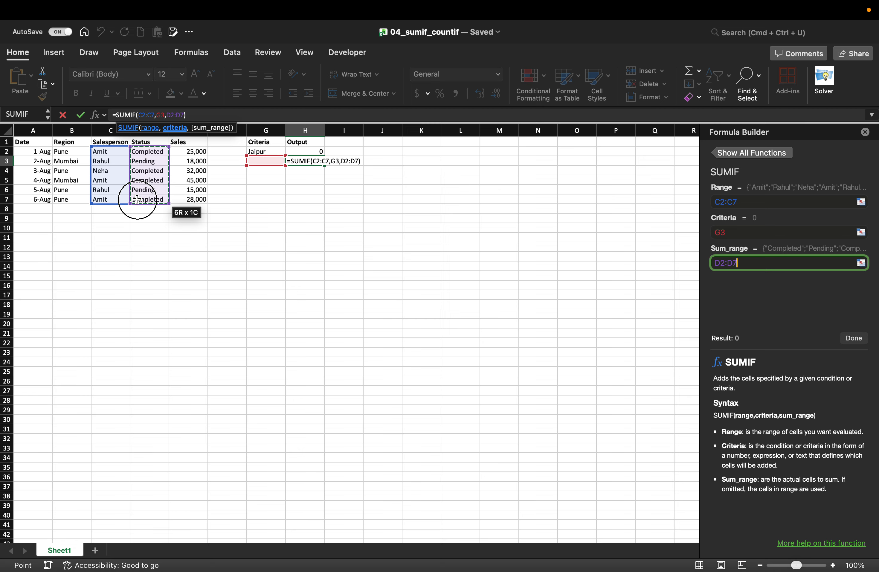
{"action": "left_click_drag", "start_coordinate": [192, 152], "coordinate": [192, 195]}
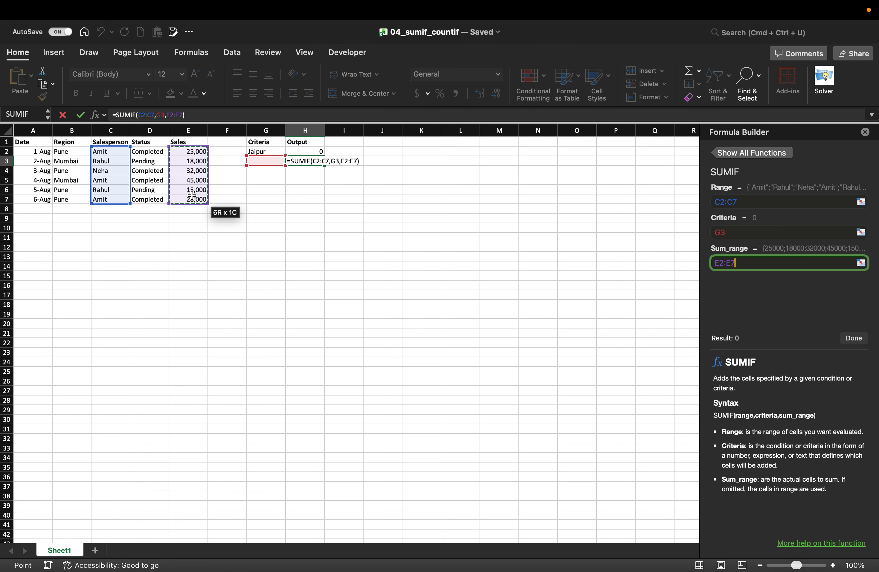
{"action": "left_click", "coordinate": [854, 338]}
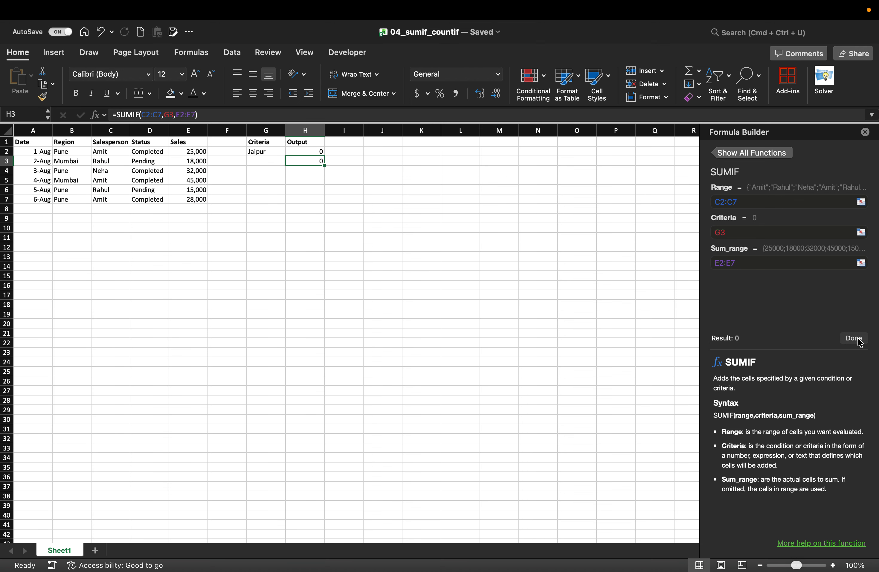
Test the salesperson SUMIF by entering the first names of the table's three salespeople in G3, one after another, ending with the one in row 4.
{"action": "left_click", "coordinate": [271, 160]}
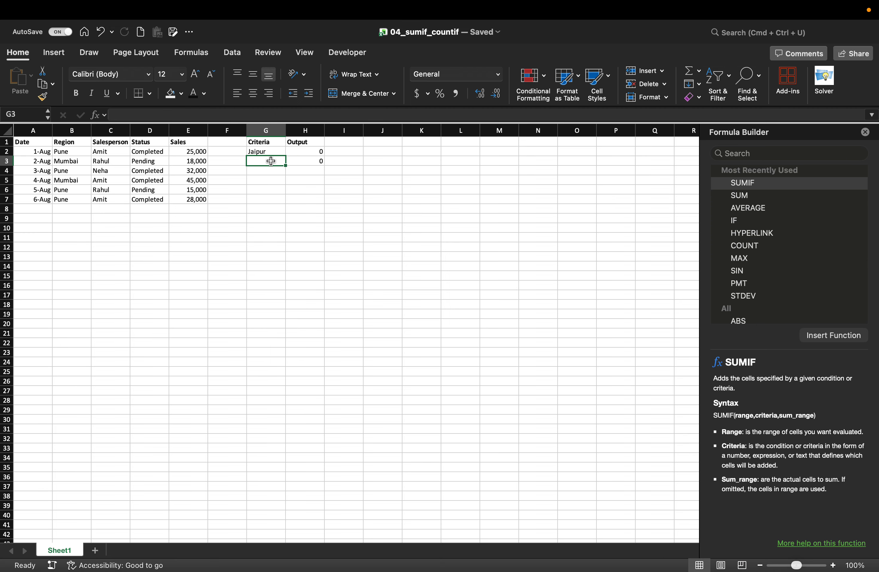
{"action": "type", "text": "Amit"}
{"action": "key", "text": "Return"}
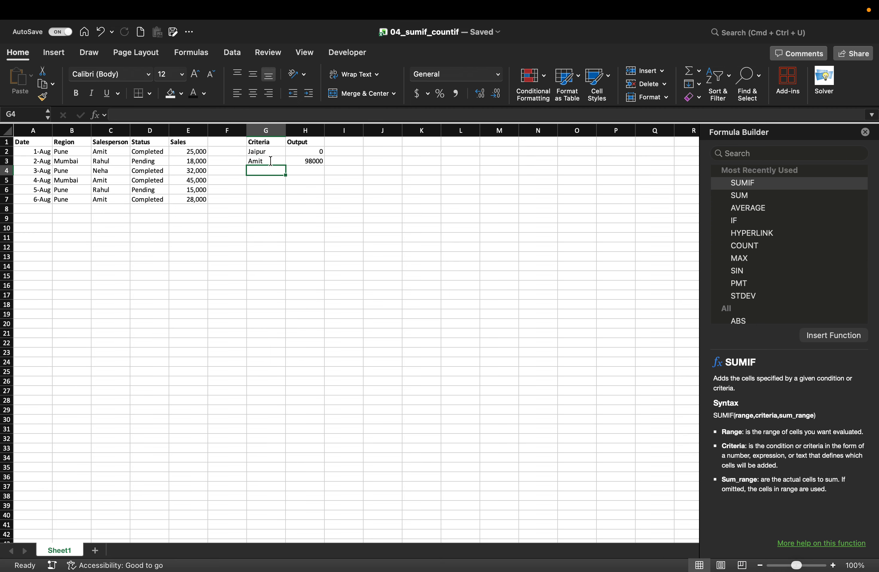
{"action": "left_click", "coordinate": [271, 160]}
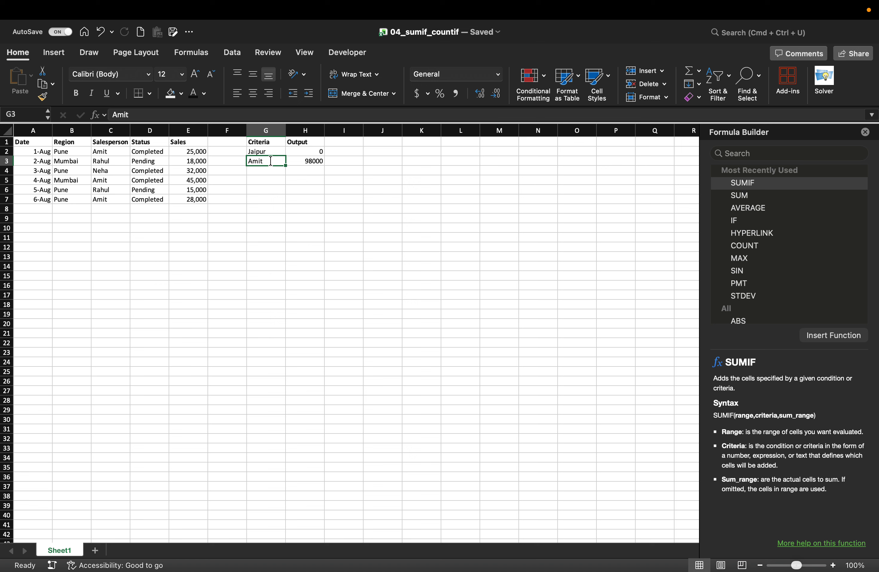
{"action": "type", "text": "Rahul"}
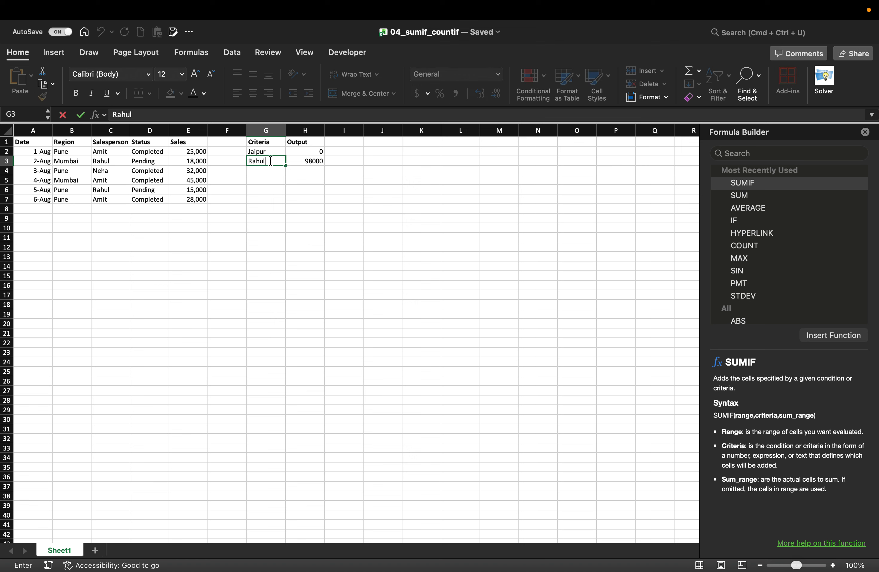
{"action": "key", "text": "Return"}
{"action": "left_click", "coordinate": [270, 160]}
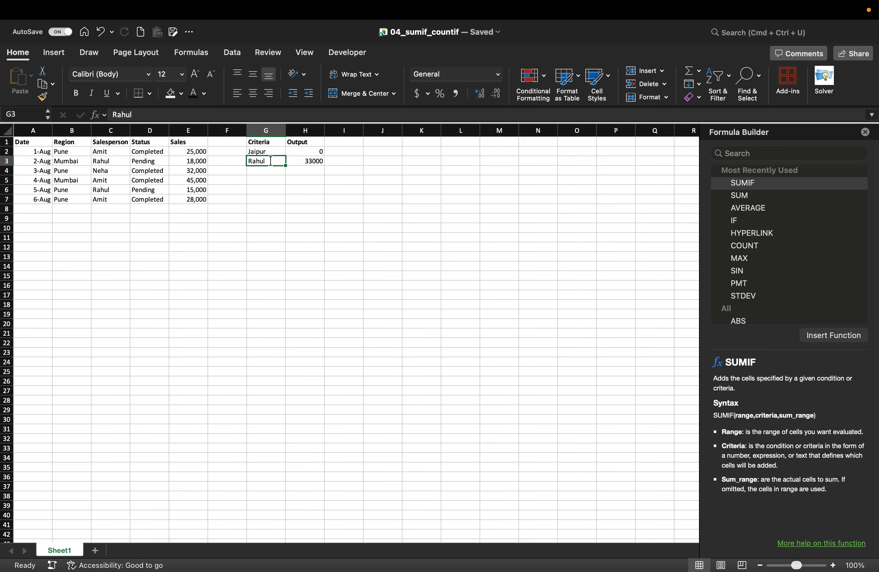
{"action": "type", "text": "Neha"}
{"action": "key", "text": "Return"}
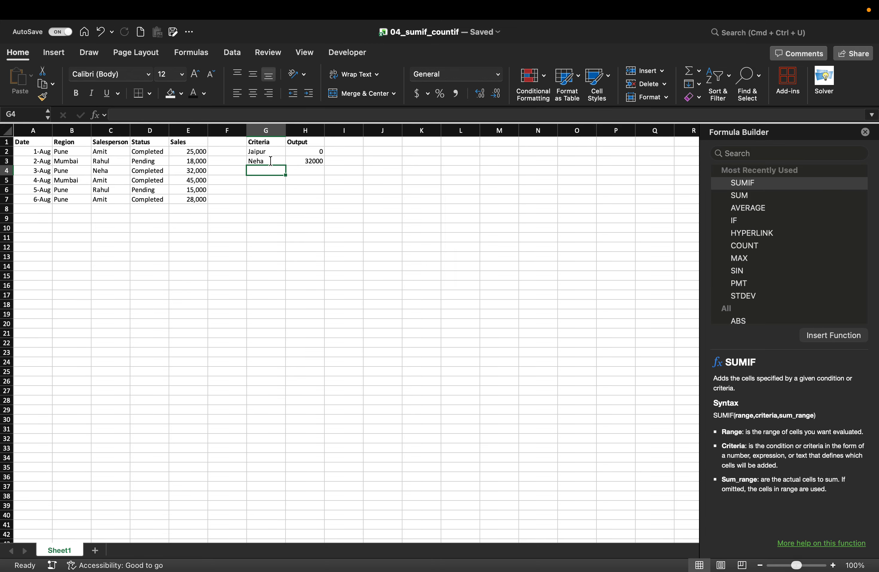
Enter the label SUMIF in I2, beside the first output cell.
{"action": "key", "text": "Up"}
{"action": "key", "text": "Up"}
{"action": "key", "text": "Up"}
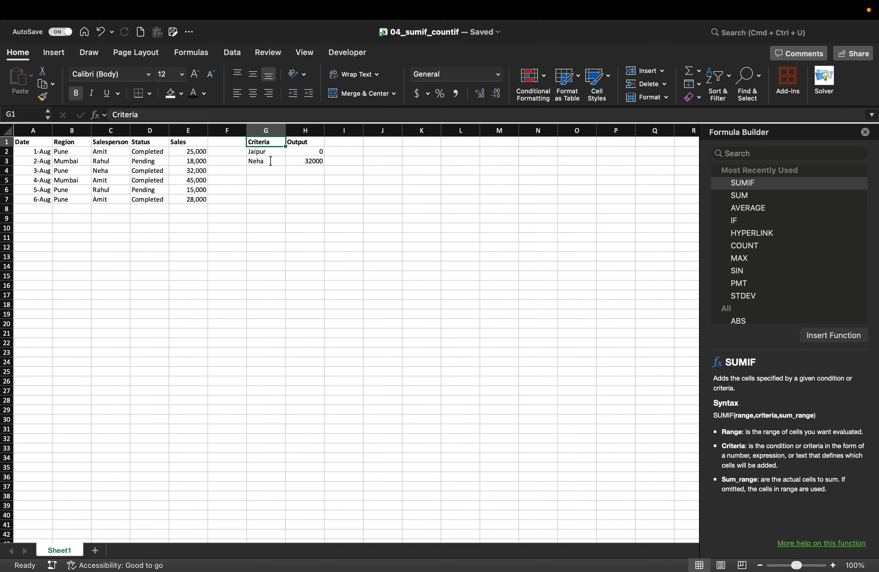
{"action": "key", "text": "Left"}
{"action": "key", "text": "Down"}
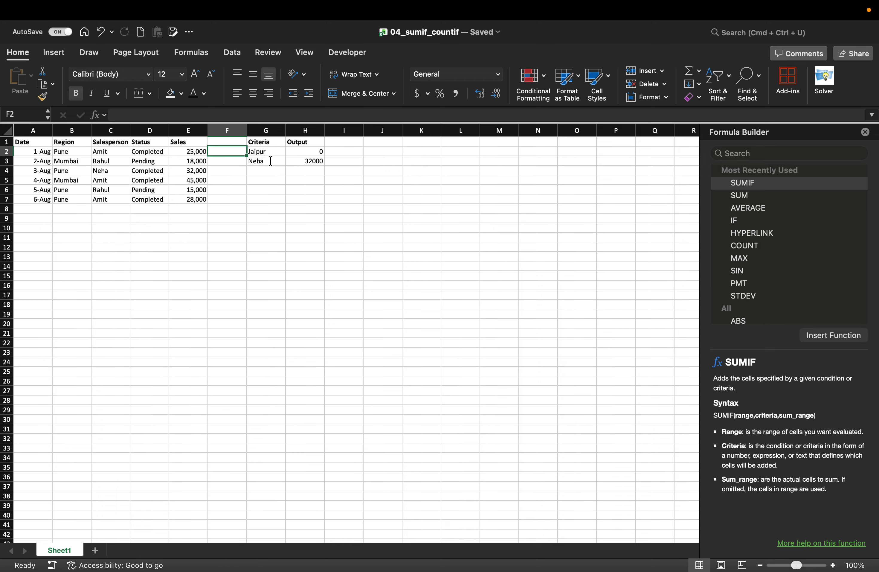
{"action": "key", "text": "Up"}
{"action": "key", "text": "Right"}
{"action": "key", "text": "Right"}
{"action": "key", "text": "Right"}
{"action": "key", "text": "Down"}
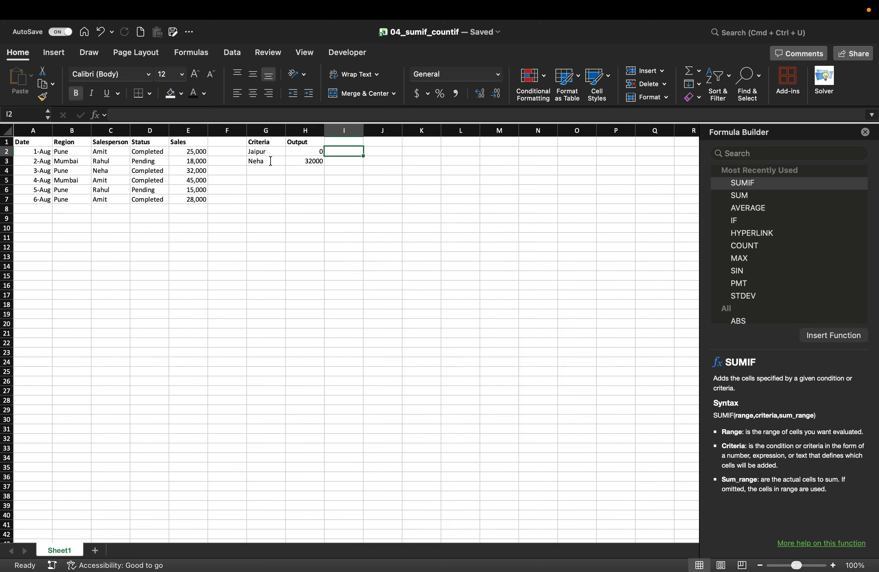
{"action": "type", "text": "SUMIF"}
{"action": "key", "text": "Return"}
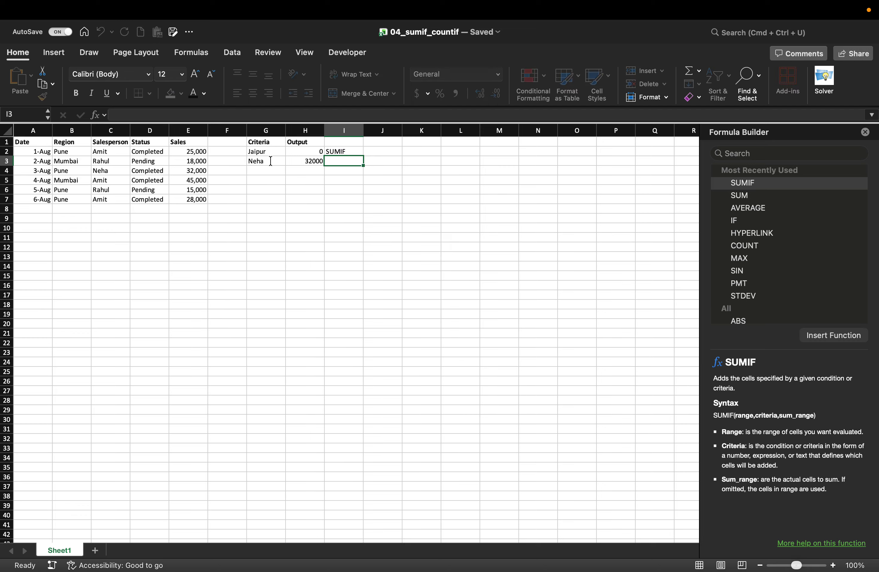
Merge and center I2:I3 and align the SUMIF label vertically to the middle.
{"action": "key", "text": "Up"}
{"action": "key", "text": "shift+Down"}
{"action": "left_click", "coordinate": [364, 94]}
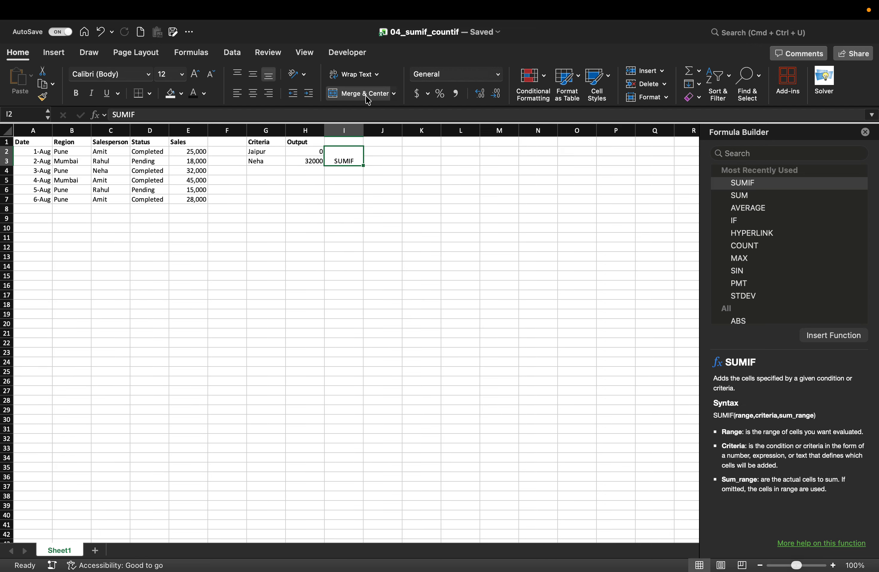
{"action": "left_click", "coordinate": [252, 81]}
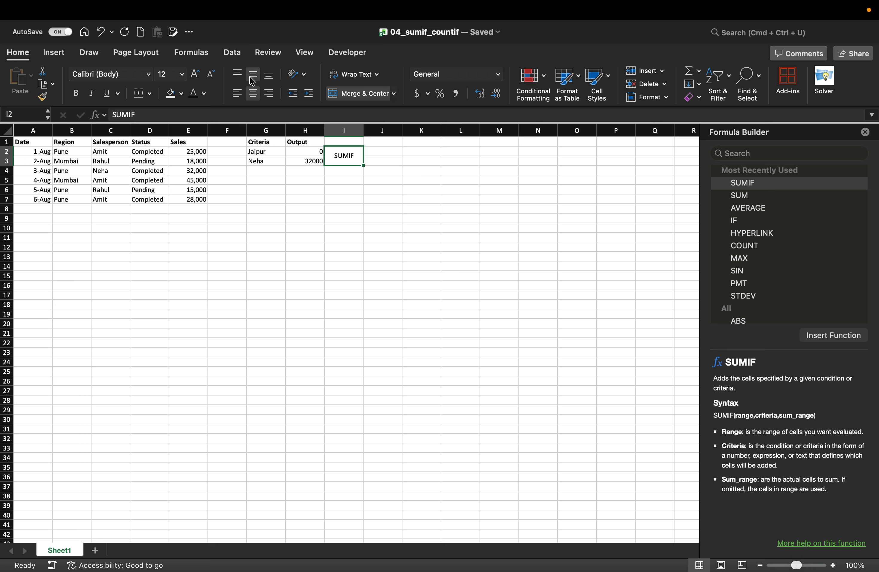
Start a COUNTIF formula in H6, below the SUMIF outputs.
{"action": "left_click", "coordinate": [261, 188]}
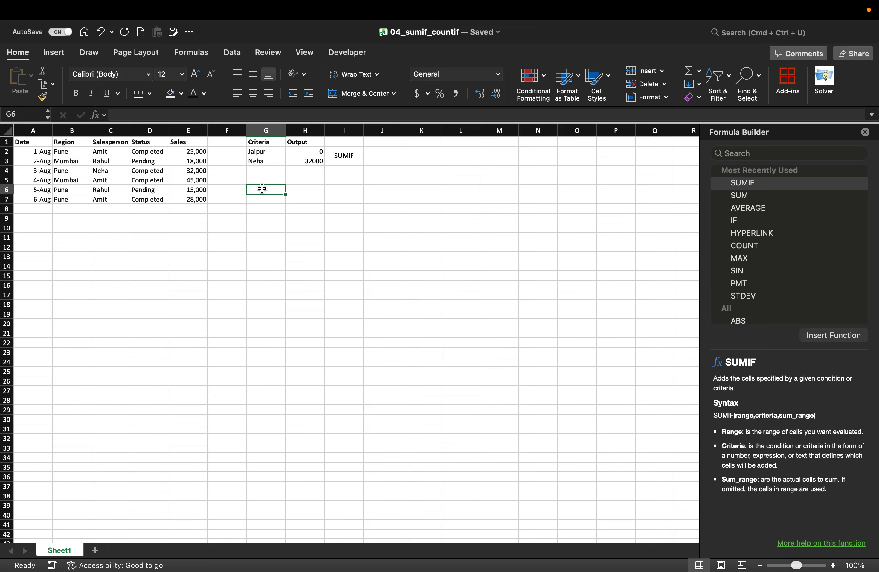
{"action": "key", "text": "Right"}
{"action": "type", "text": "=cou"}
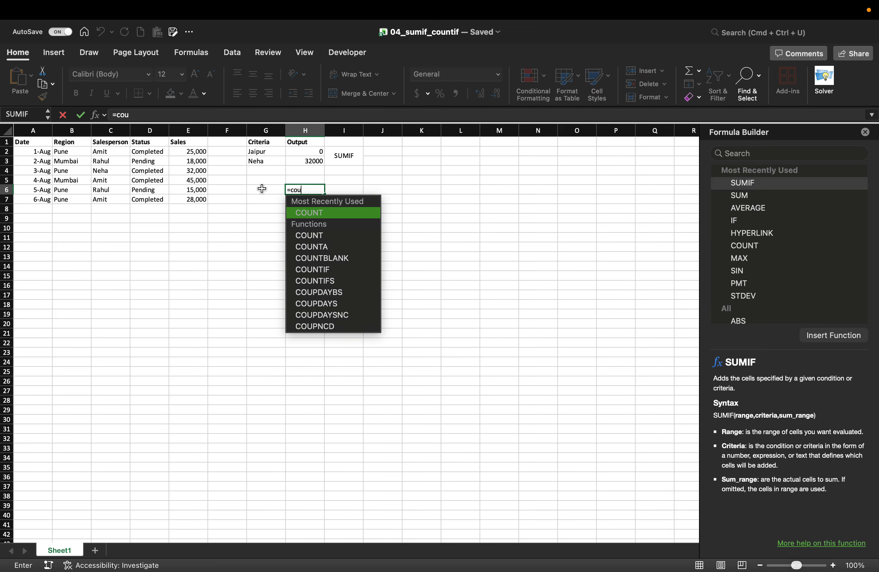
{"action": "type", "text": "nif"}
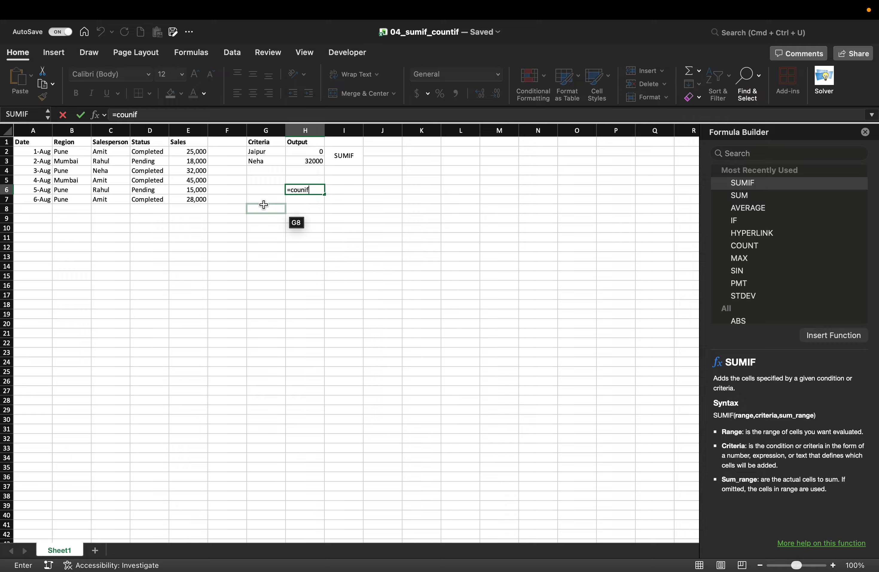
{"action": "key", "text": "BackSpace"}
{"action": "key", "text": "BackSpace"}
{"action": "type", "text": "tf"}
{"action": "key", "text": "BackSpace"}
{"action": "type", "text": "i"}
{"action": "double_click", "coordinate": [321, 212]}
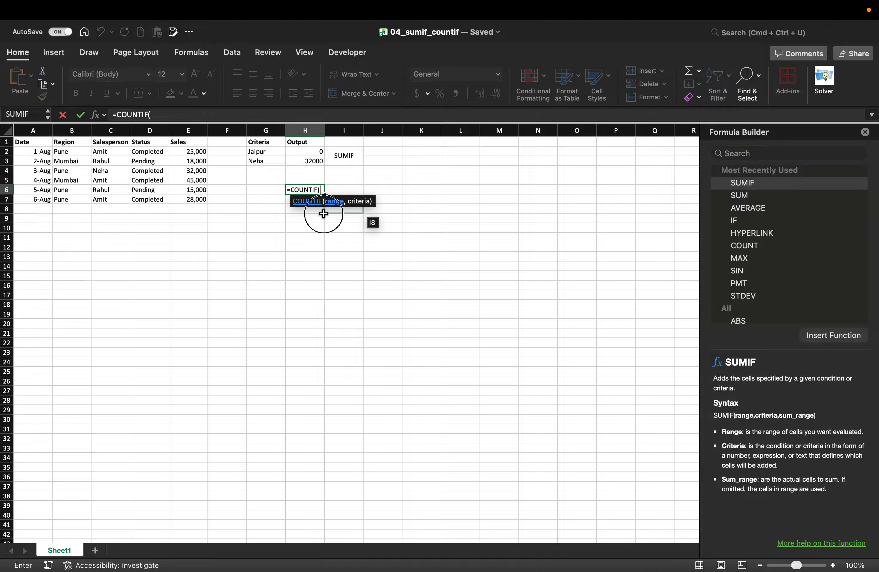
Show the COUNTIF arguments in the Formula Builder and set the range to only the Region cells B2:B7.
{"action": "left_click", "coordinate": [305, 217]}
{"action": "left_click", "coordinate": [94, 115]}
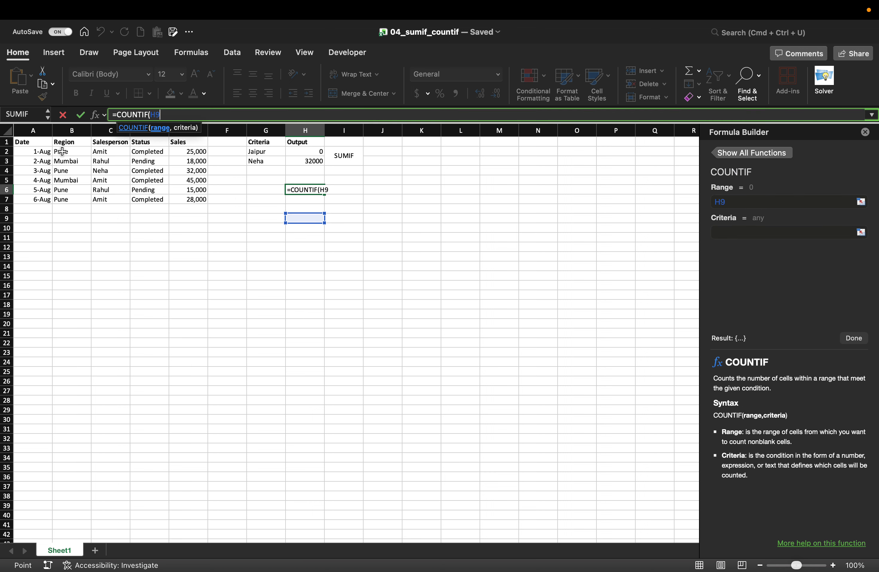
{"action": "left_click_drag", "start_coordinate": [62, 152], "coordinate": [62, 199]}
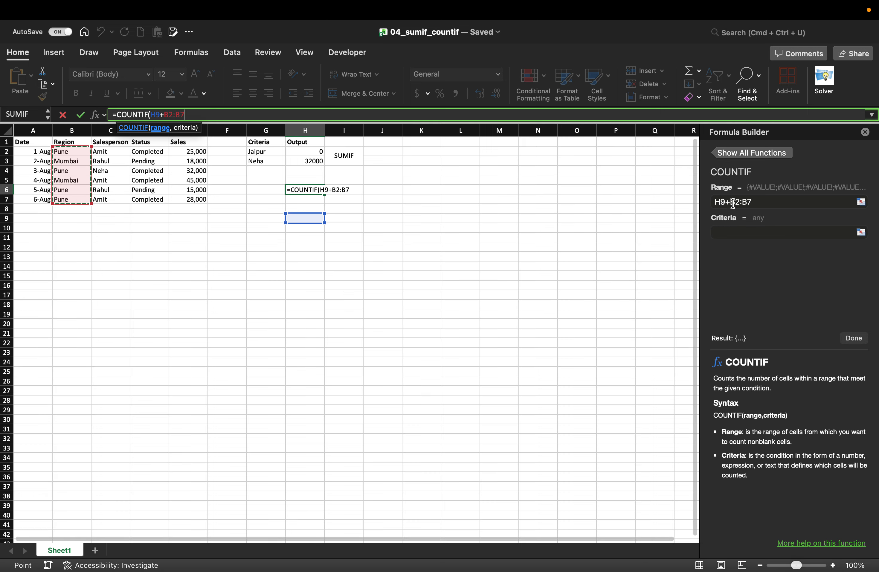
{"action": "left_click_drag", "start_coordinate": [734, 202], "coordinate": [701, 203]}
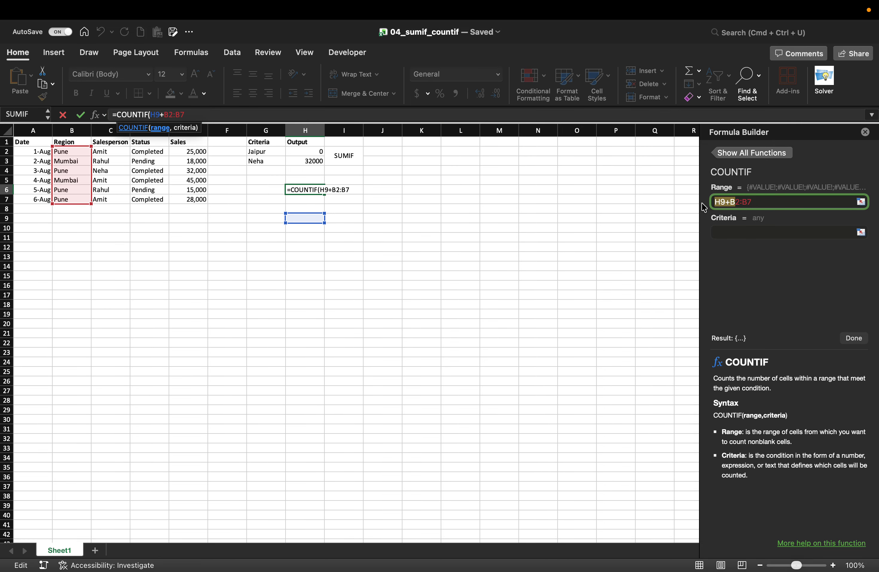
{"action": "type", "text": "B"}
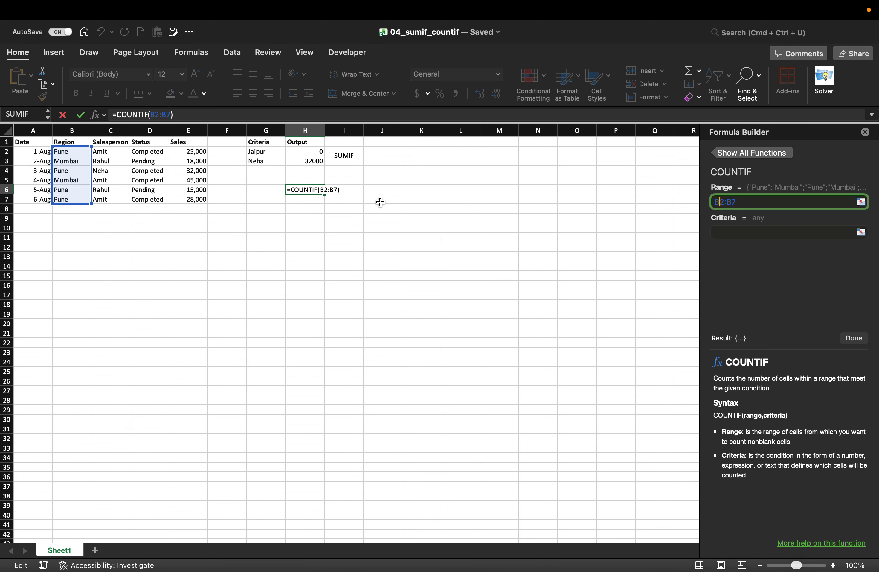
{"action": "type", "text": "+"}
{"action": "left_click", "coordinate": [252, 183]}
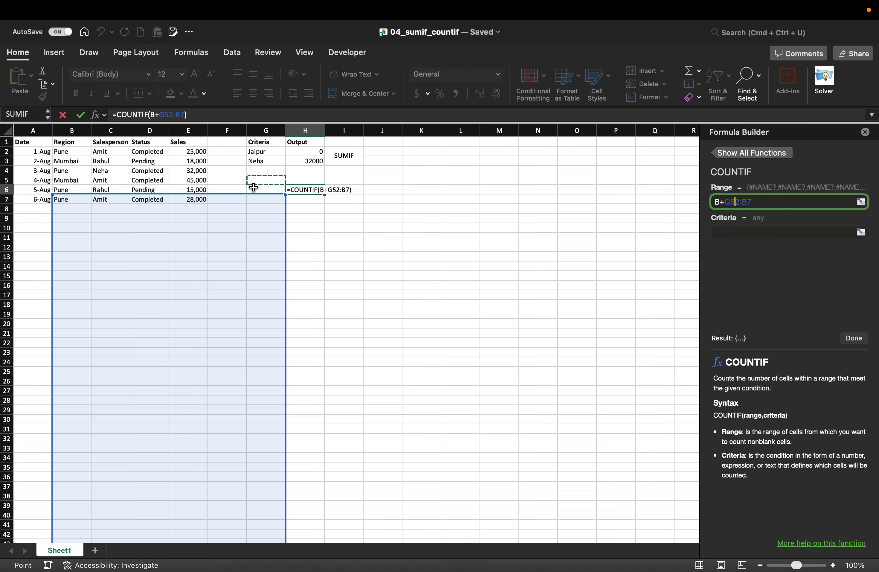
{"action": "left_click", "coordinate": [254, 188]}
{"action": "key", "text": "BackSpace"}
{"action": "key", "text": "BackSpace"}
{"action": "key", "text": "BackSpace"}
{"action": "key", "text": "BackSpace"}
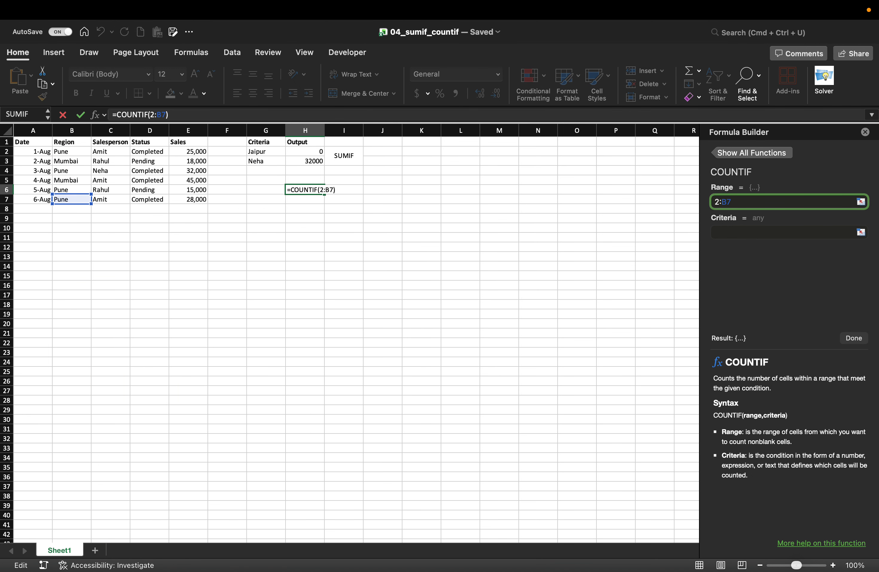
{"action": "type", "text": "B"}
Set G6 as the COUNTIF criteria and complete the formula.
{"action": "left_click", "coordinate": [761, 232]}
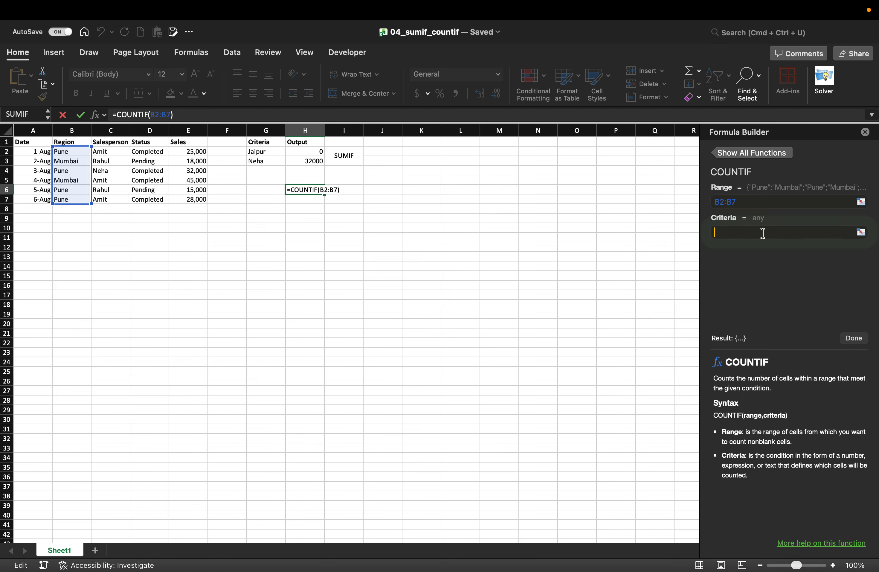
{"action": "left_click", "coordinate": [258, 189]}
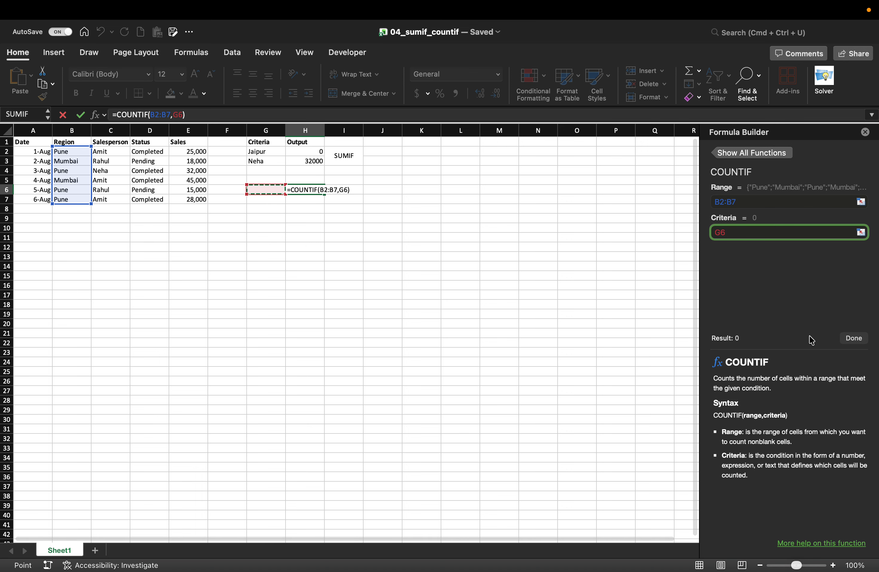
{"action": "left_click", "coordinate": [851, 338]}
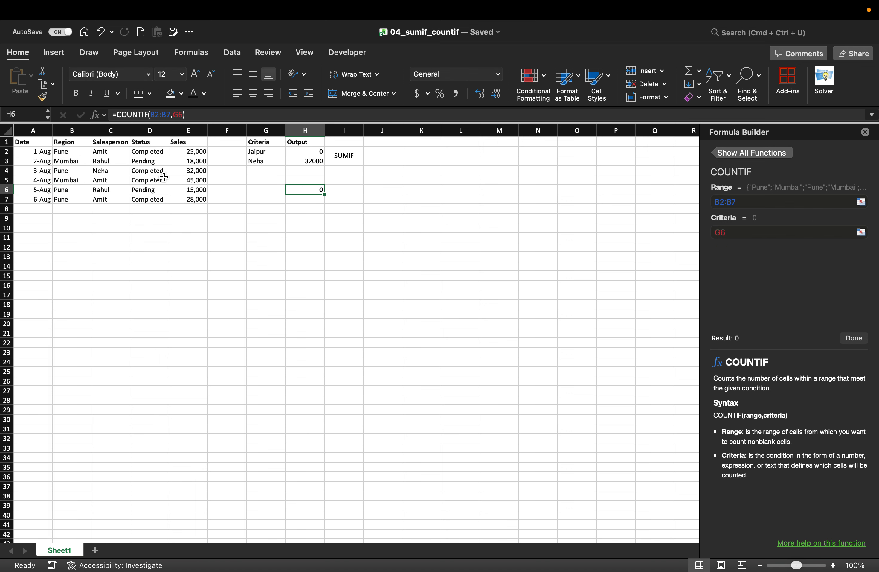
Test the COUNTIF formula with two region names in G6, first Pune and next Mumbai.
{"action": "left_click", "coordinate": [270, 193]}
{"action": "type", "text": "Pune"}
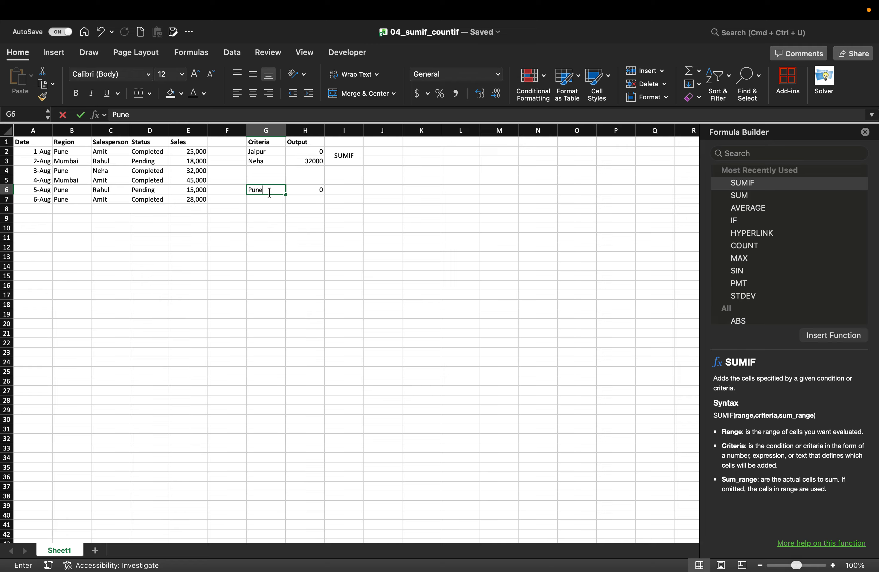
{"action": "key", "text": "Return"}
{"action": "left_click", "coordinate": [270, 192]}
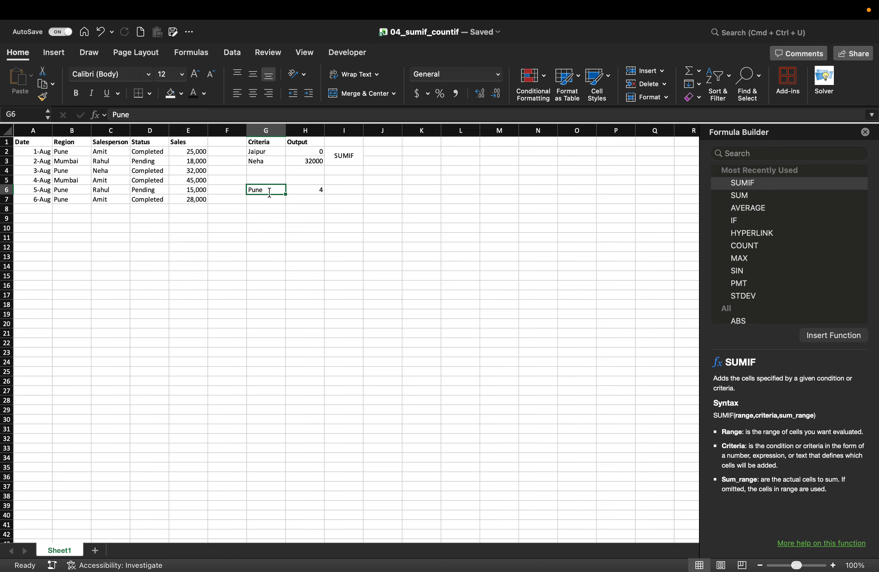
{"action": "type", "text": "Mumbai"}
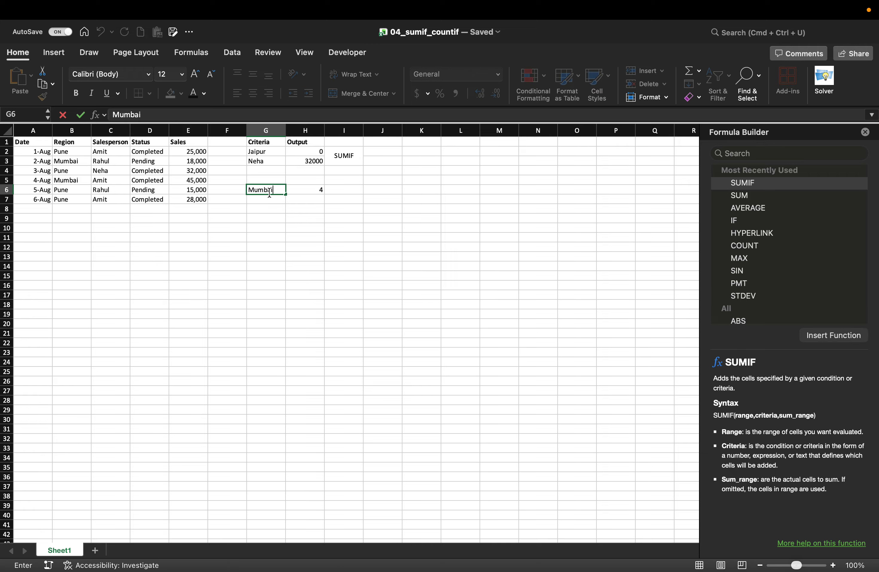
{"action": "key", "text": "Tab"}
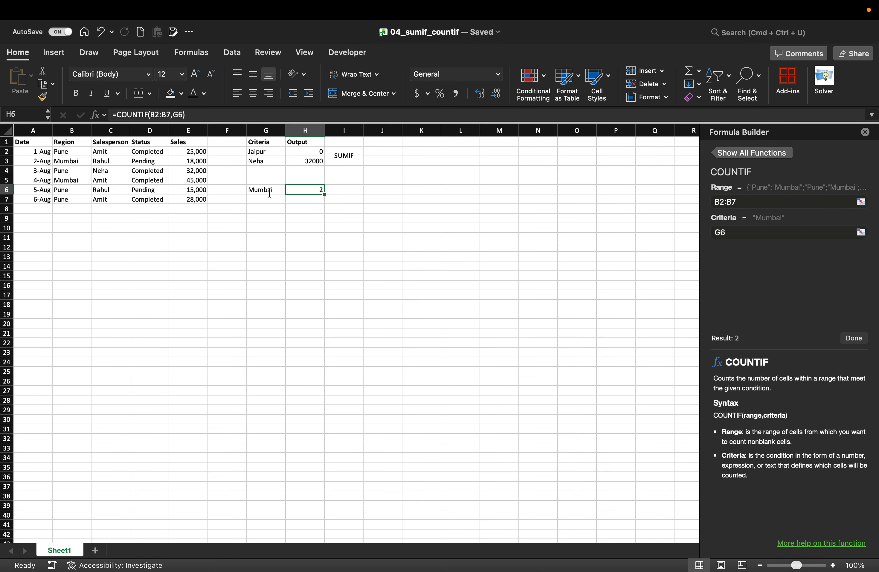
Set the COUNTIF criteria in G6 to Jaipur, a region absent from the table.
{"action": "left_click", "coordinate": [270, 193]}
{"action": "type", "text": "Jaipur"}
{"action": "key", "text": "Return"}
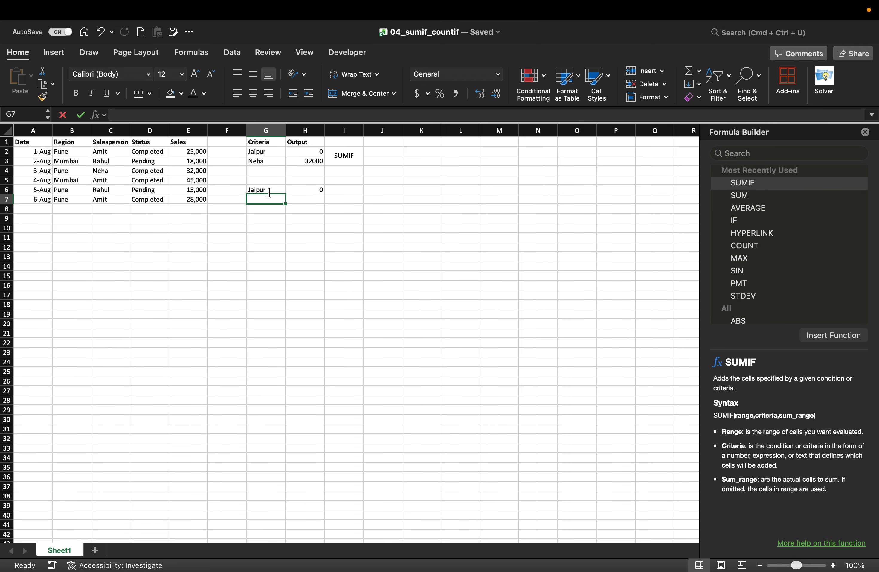
Label the count formula by entering COUNTIF in I6, beside its output.
{"action": "left_click", "coordinate": [270, 192]}
{"action": "key", "text": "Tab"}
{"action": "key", "text": "Tab"}
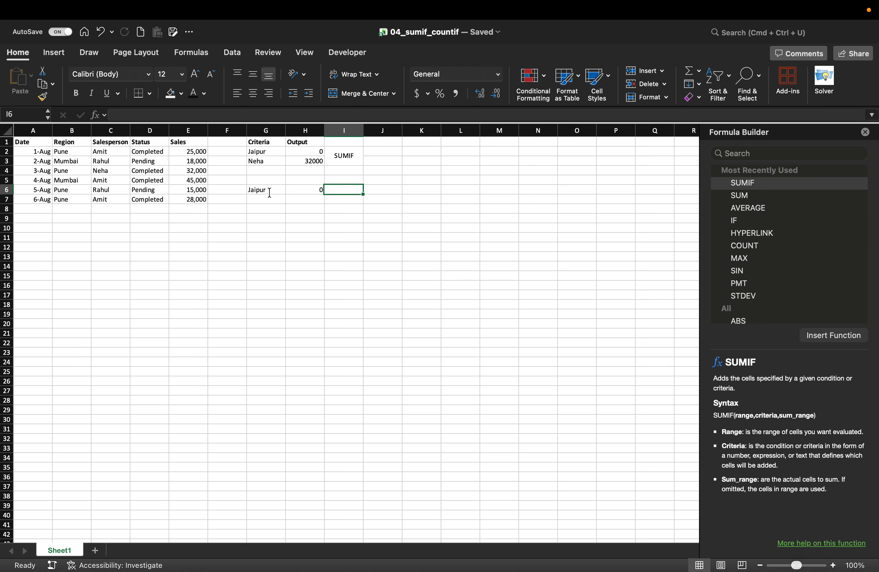
{"action": "type", "text": "Count"}
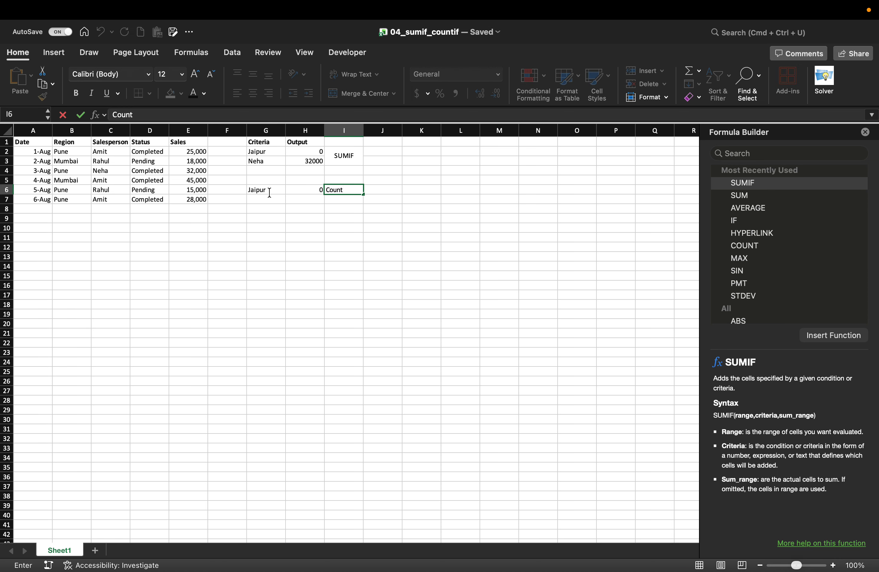
{"action": "key", "text": "BackSpace"}
{"action": "key", "text": "BackSpace"}
{"action": "key", "text": "BackSpace"}
{"action": "type", "text": "un"}
{"action": "key", "text": "BackSpace"}
{"action": "key", "text": "BackSpace"}
{"action": "key", "text": "BackSpace"}
{"action": "type", "text": "OUNTIF"}
{"action": "key", "text": "Return"}
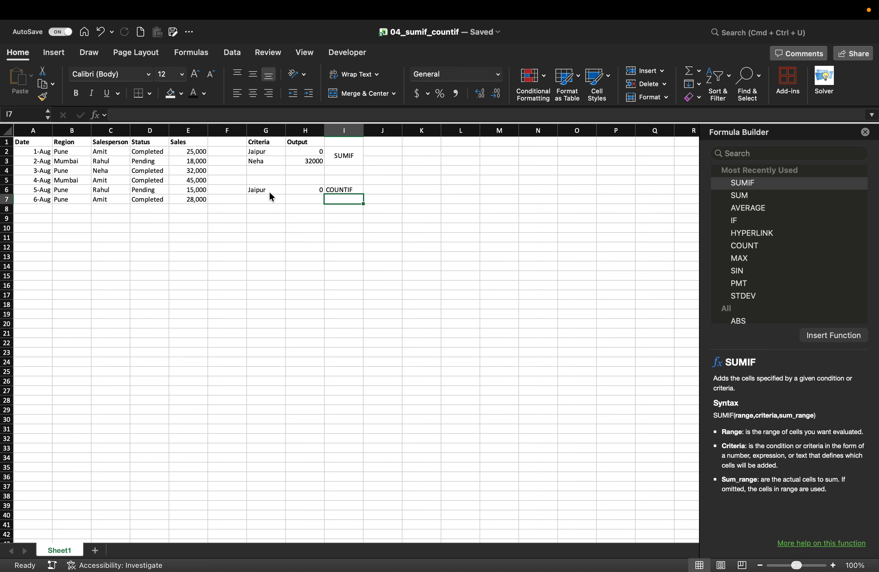